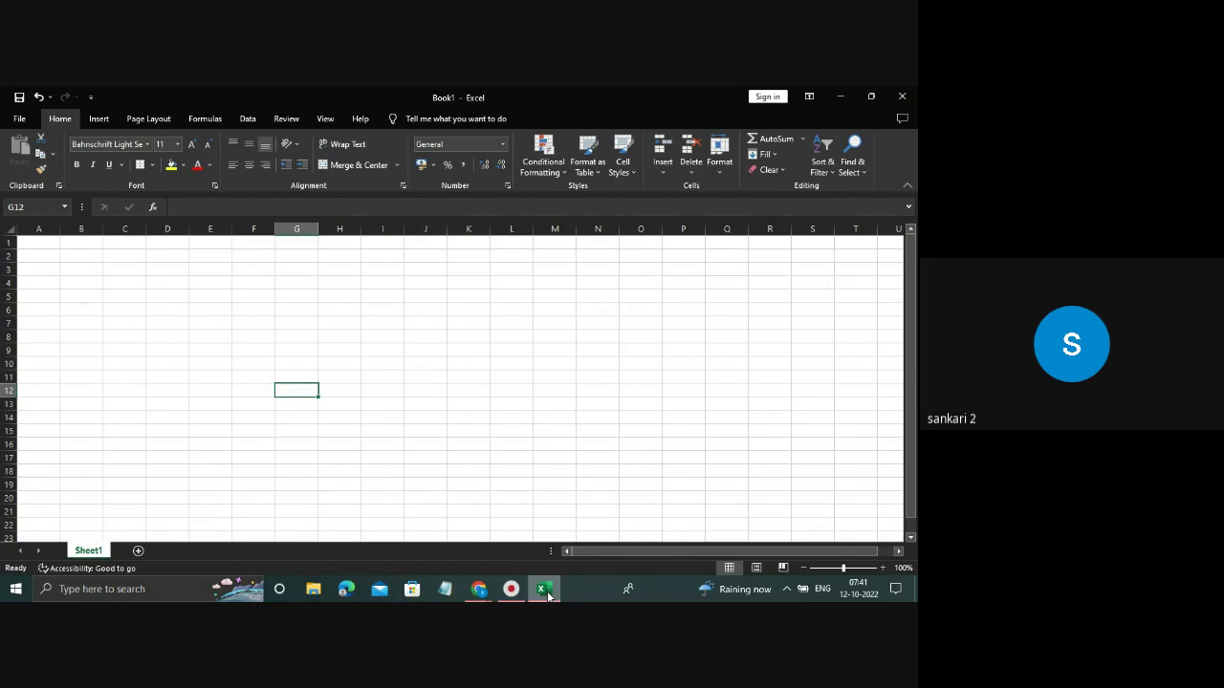
Create a new blank workbook, Book2, from the File menu's New options.
click(19, 119)
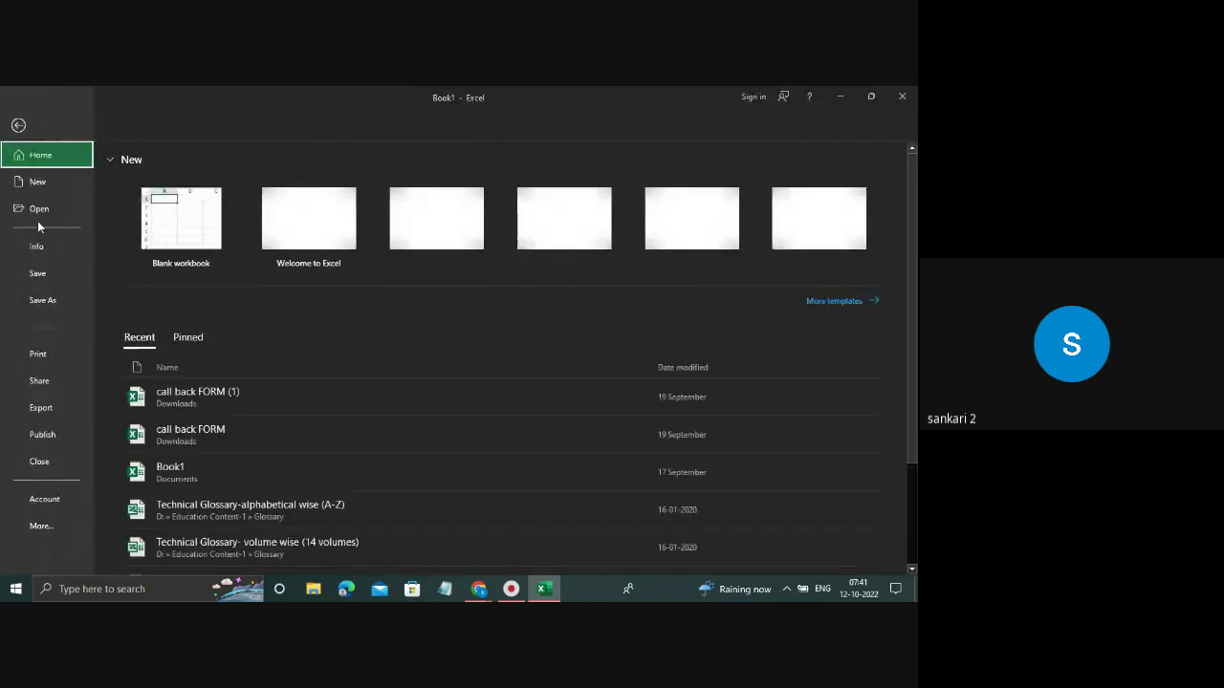
click(50, 183)
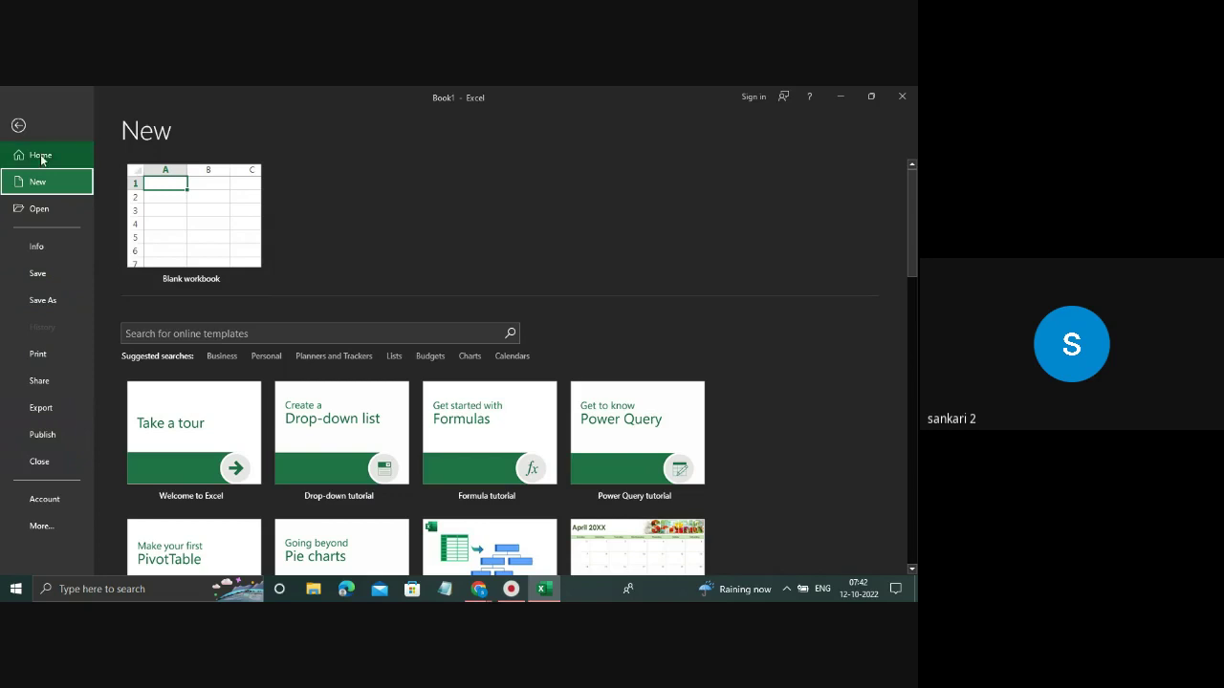
click(197, 220)
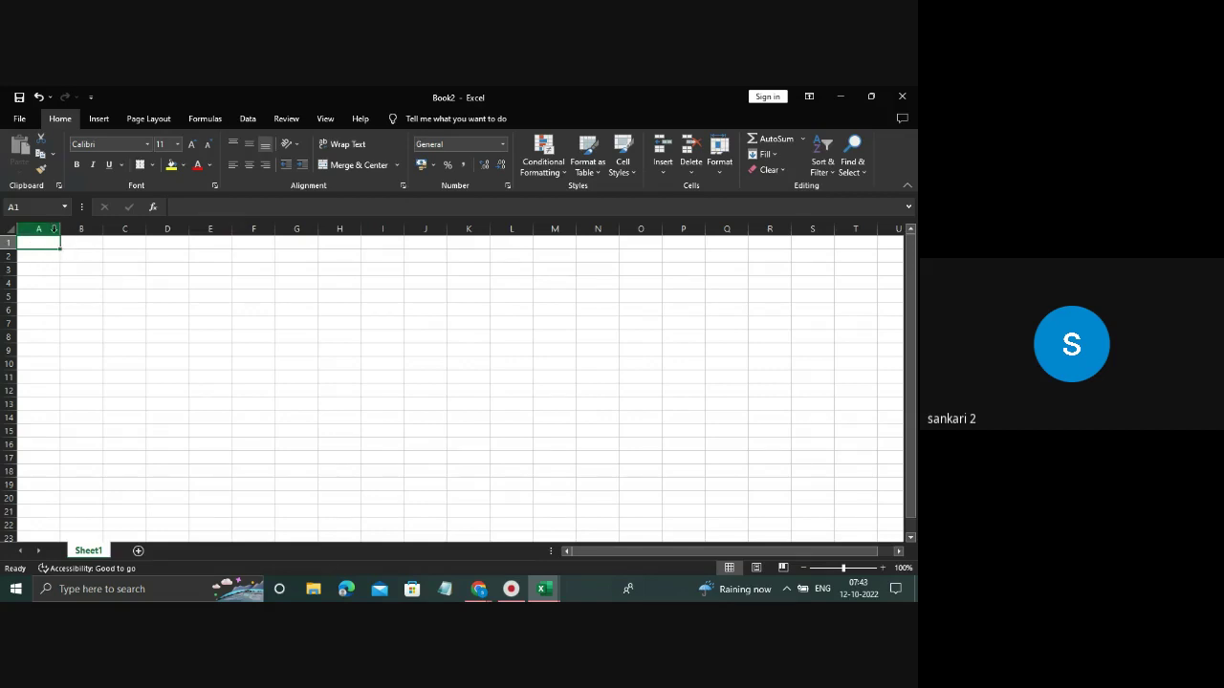
click(86, 235)
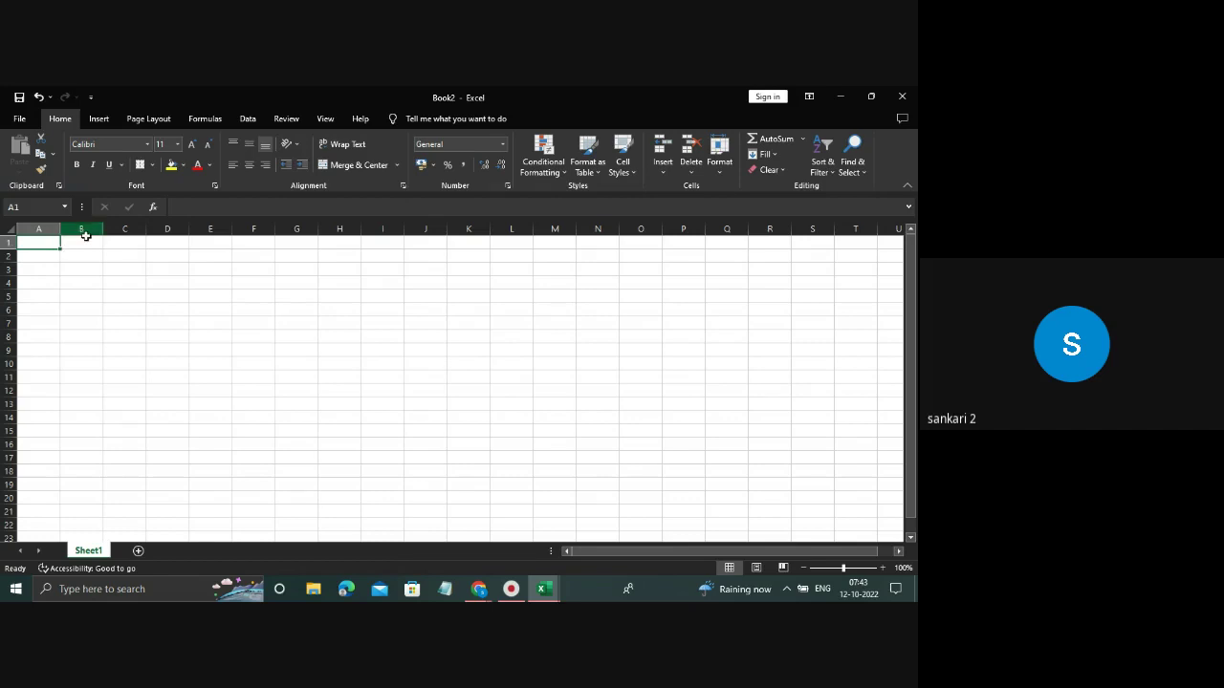
click(86, 245)
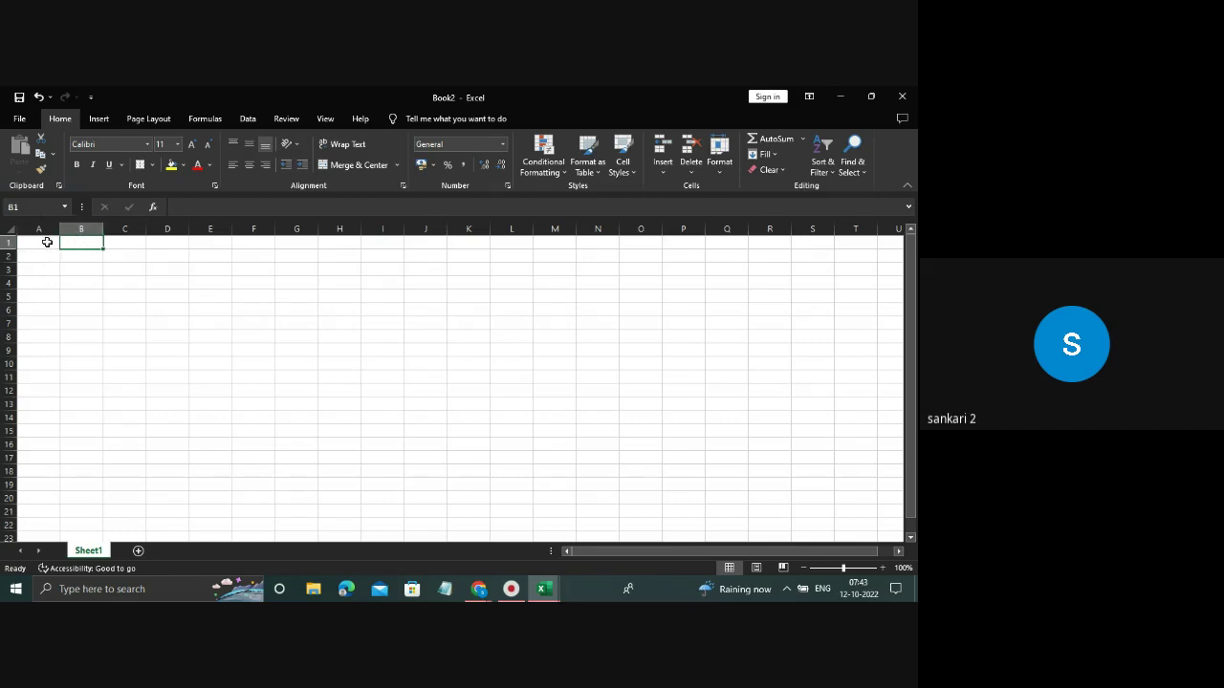
click(47, 241)
click(81, 243)
click(331, 330)
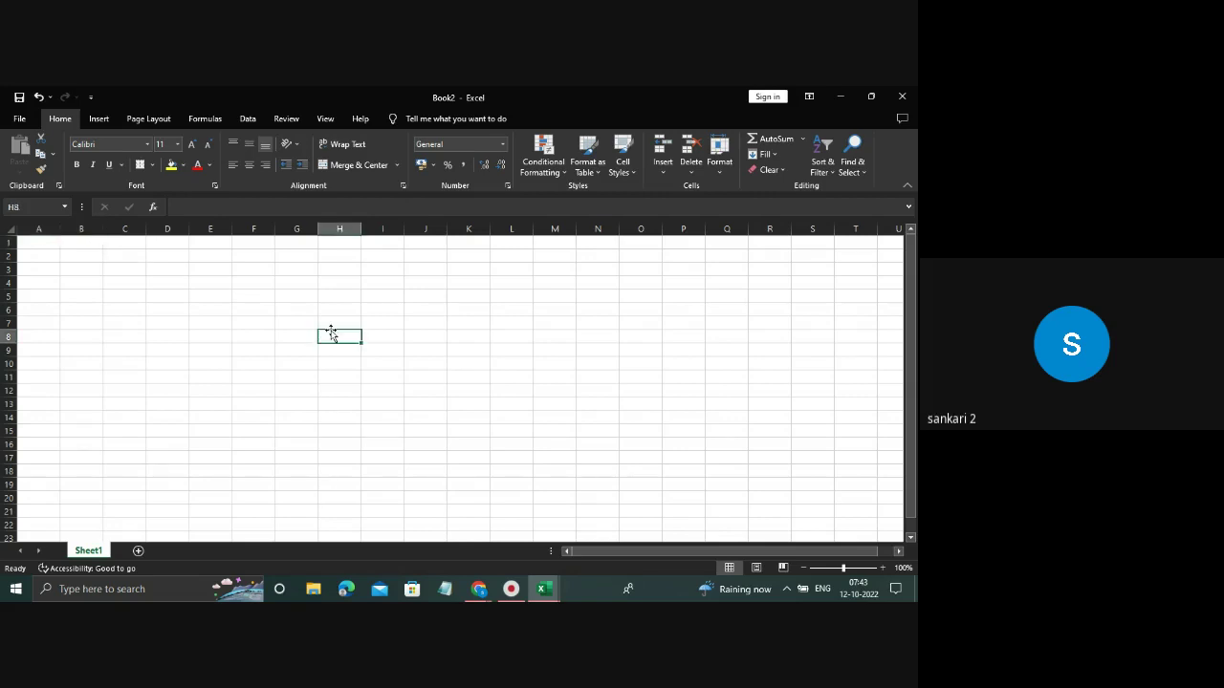
click(456, 348)
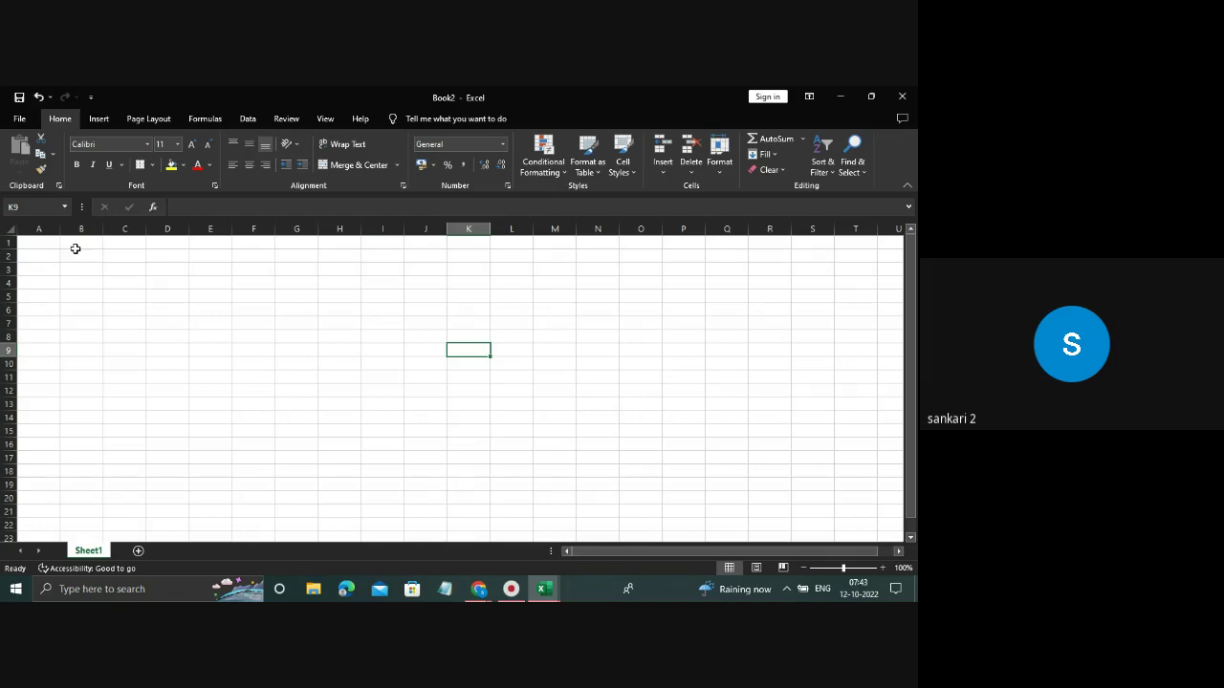
click(37, 247)
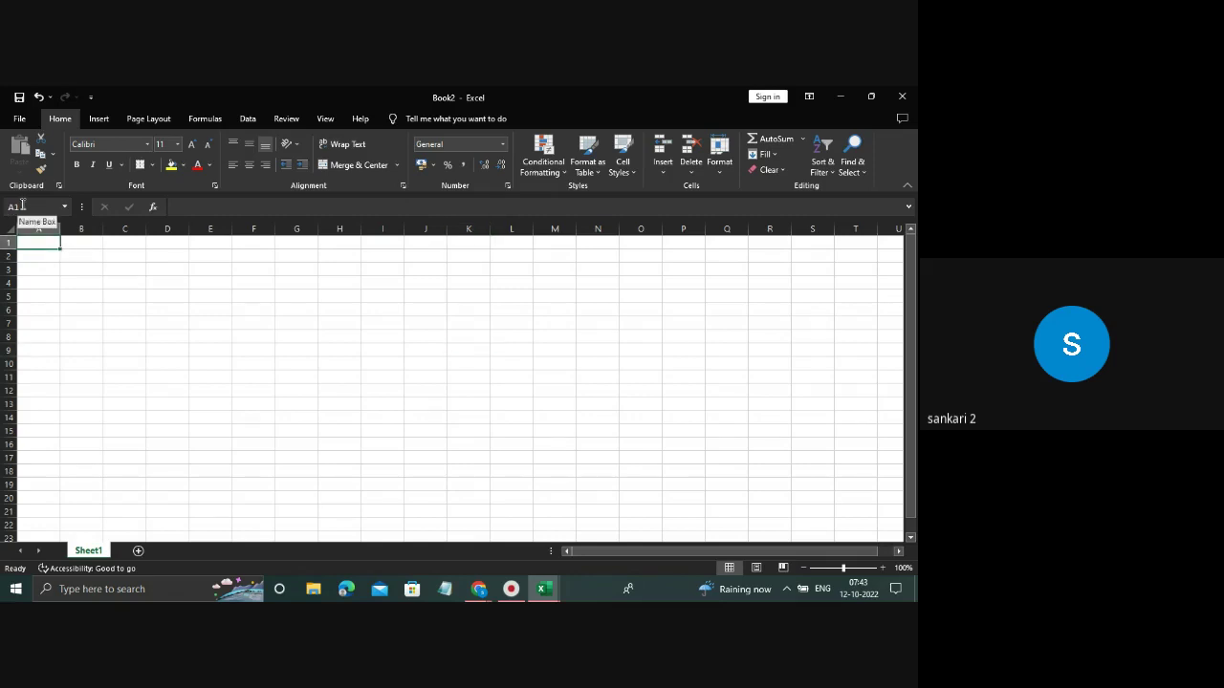
click(614, 388)
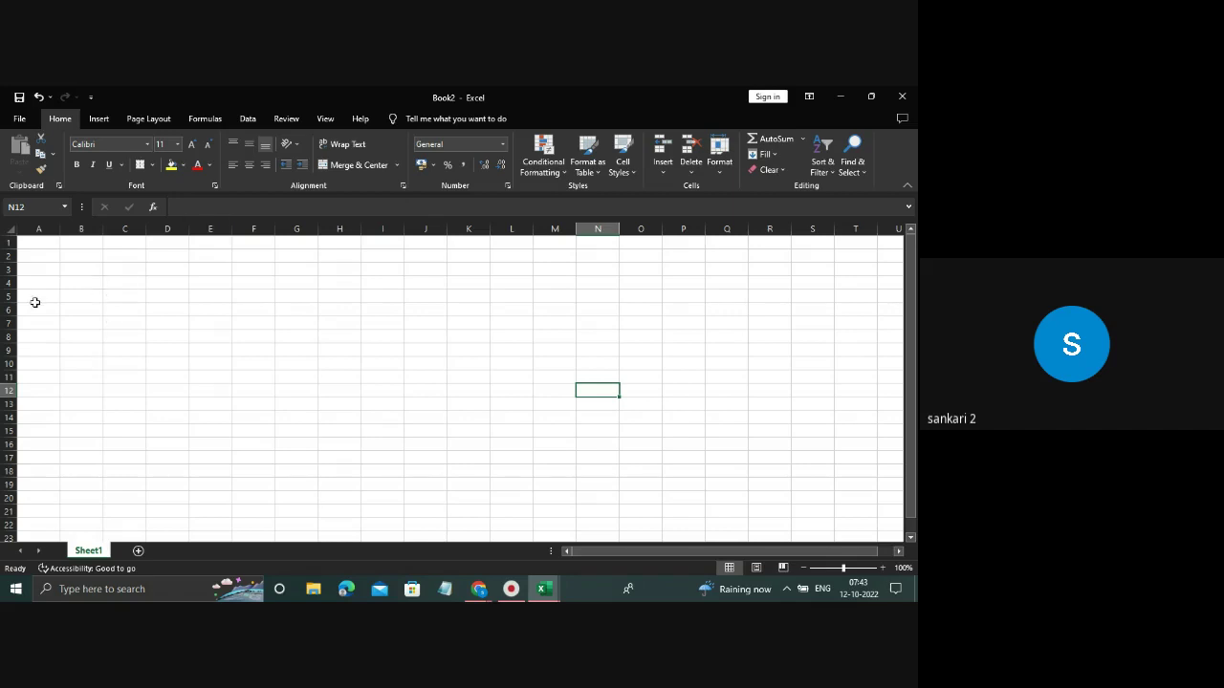
click(76, 298)
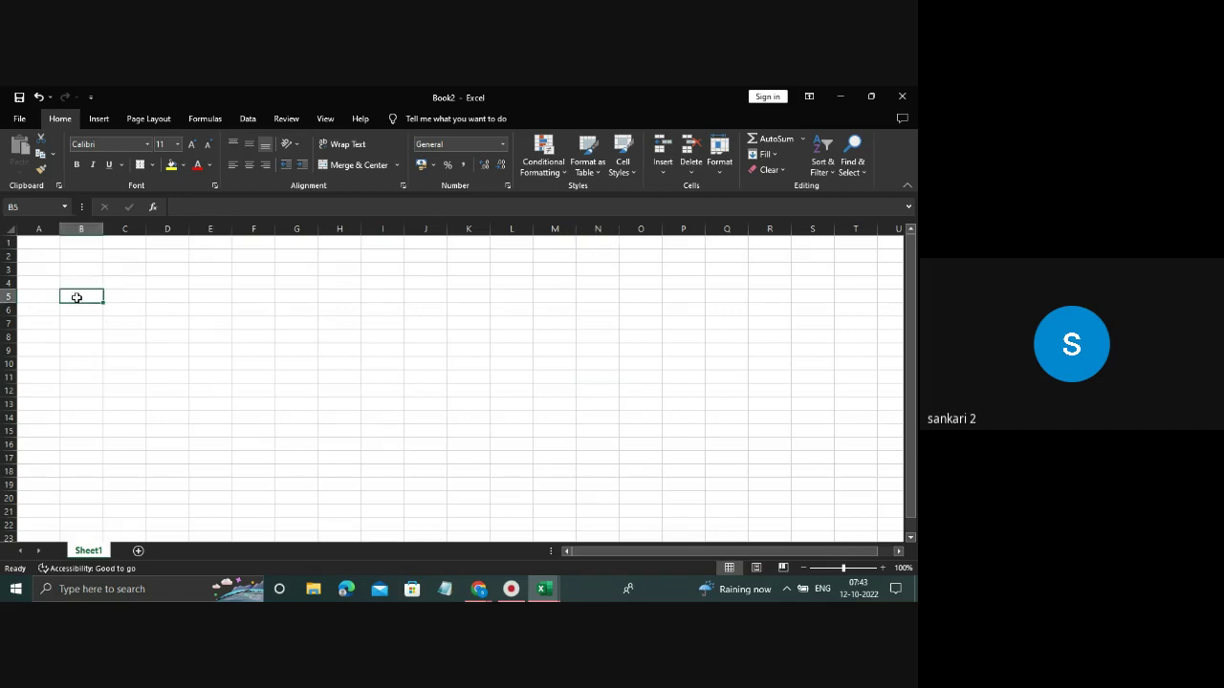
click(38, 246)
click(110, 244)
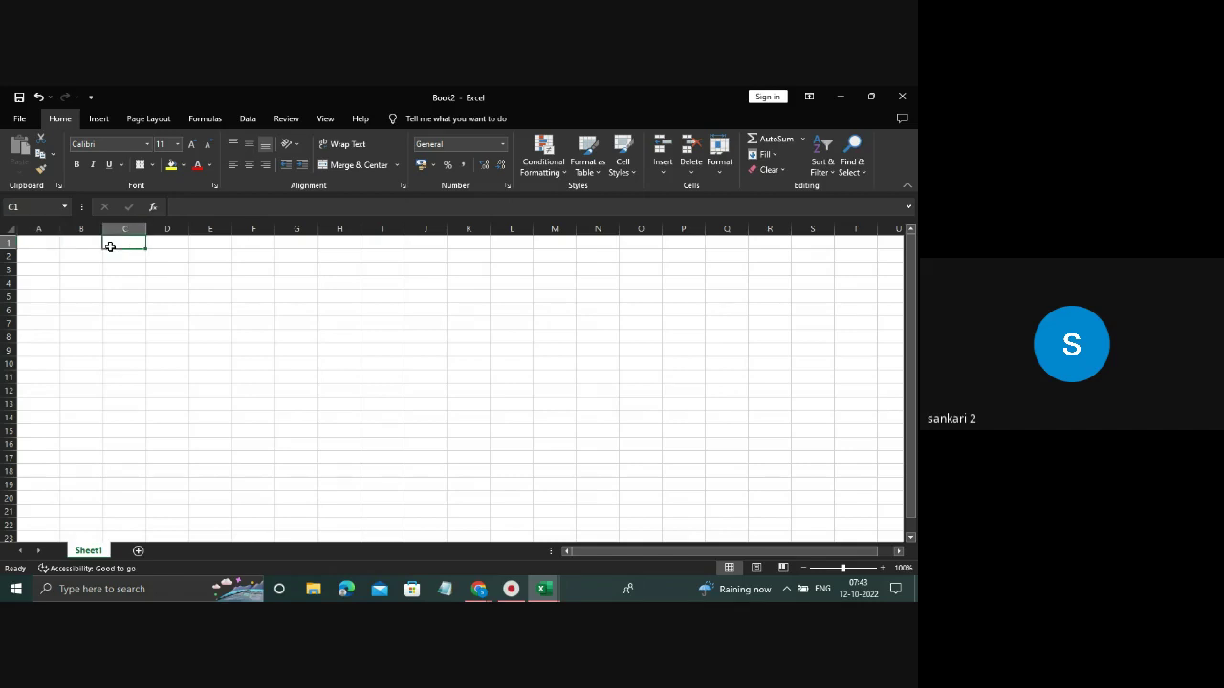
click(121, 295)
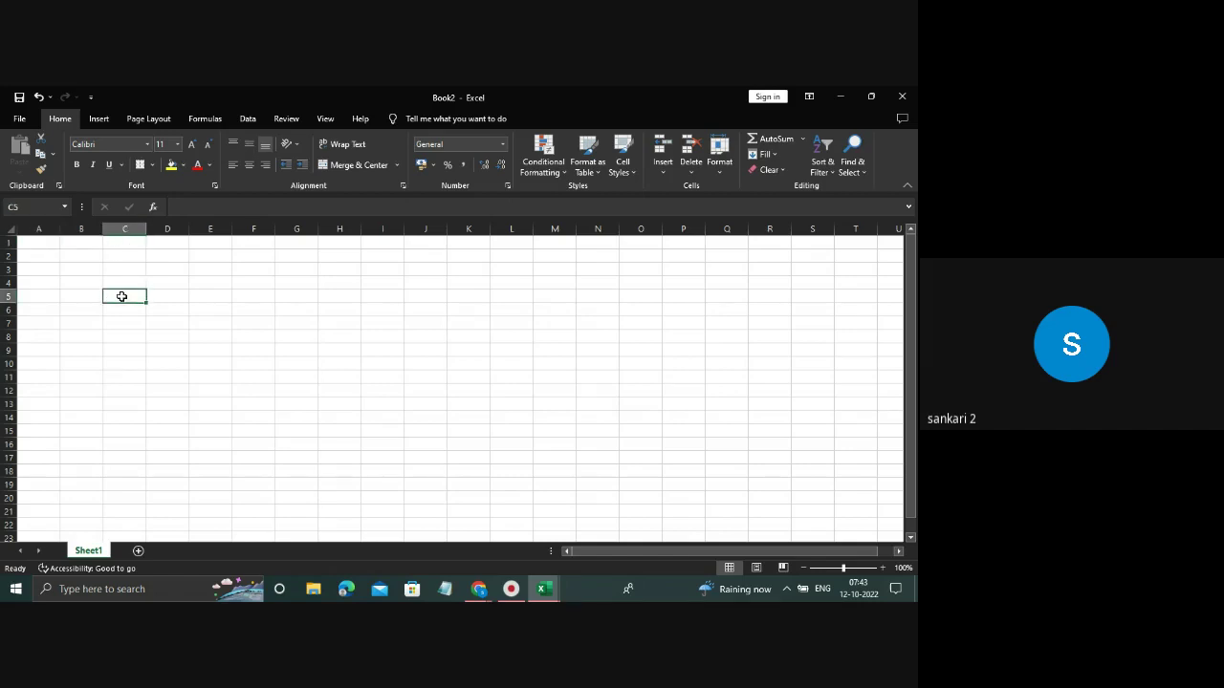
click(30, 306)
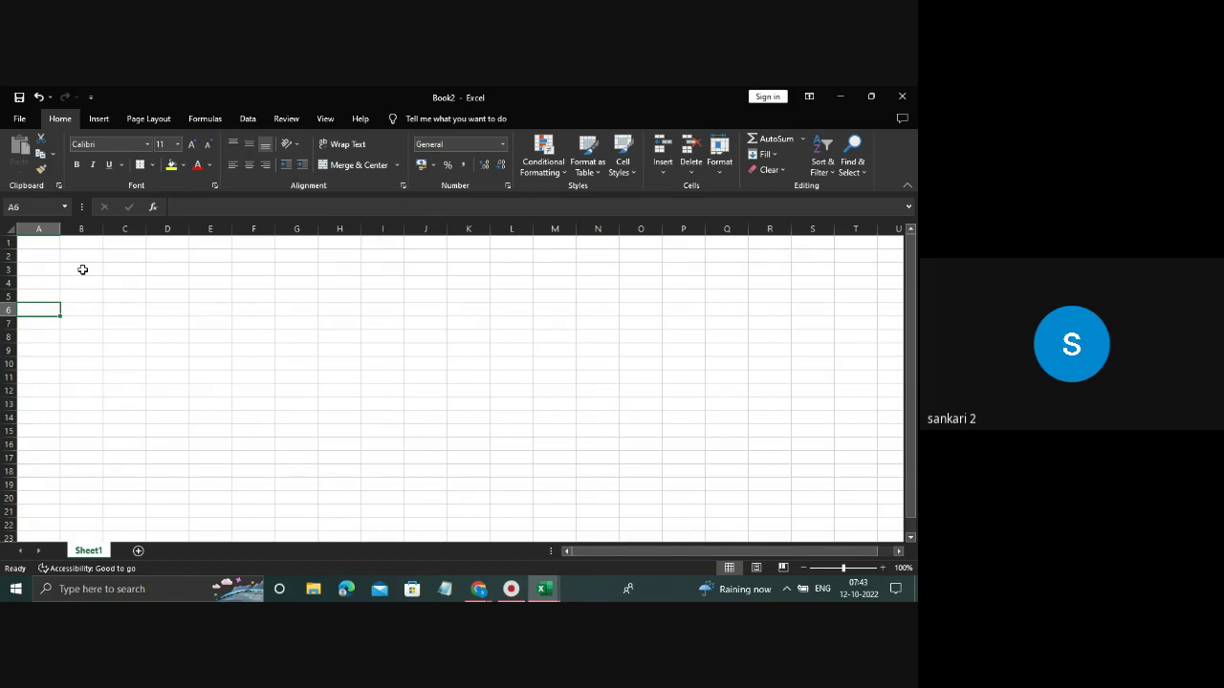
click(39, 240)
Enter the header 'name' in cell A1.
text(name)
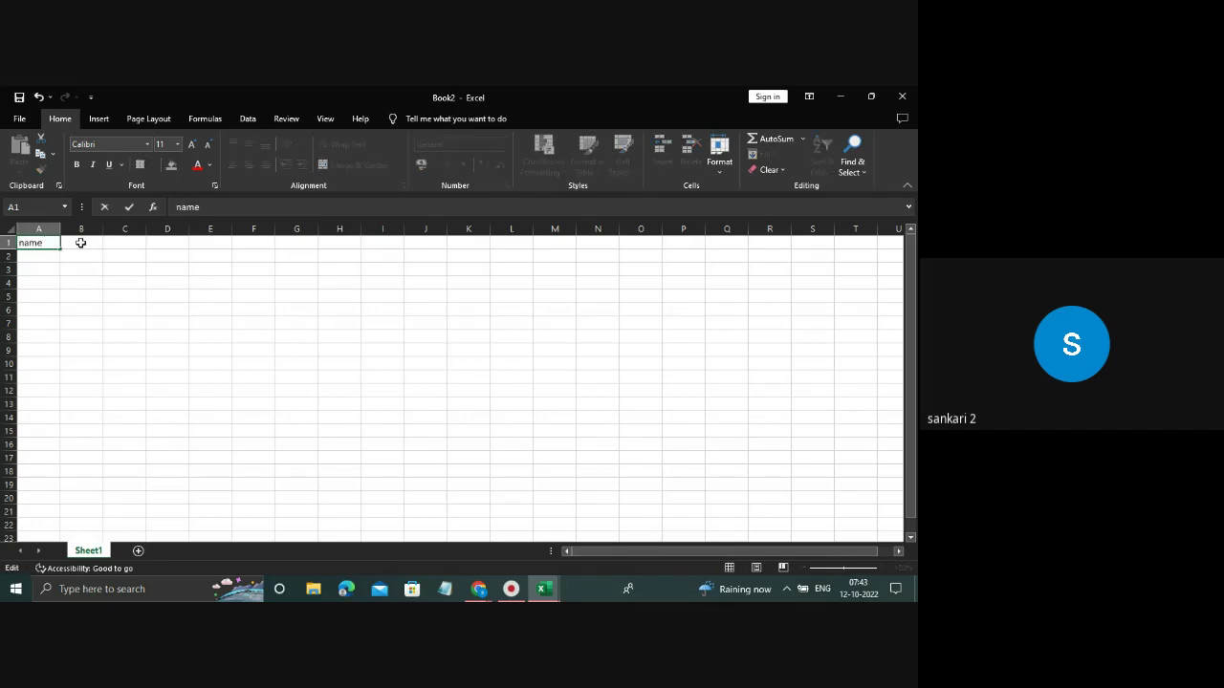
key(Tab)
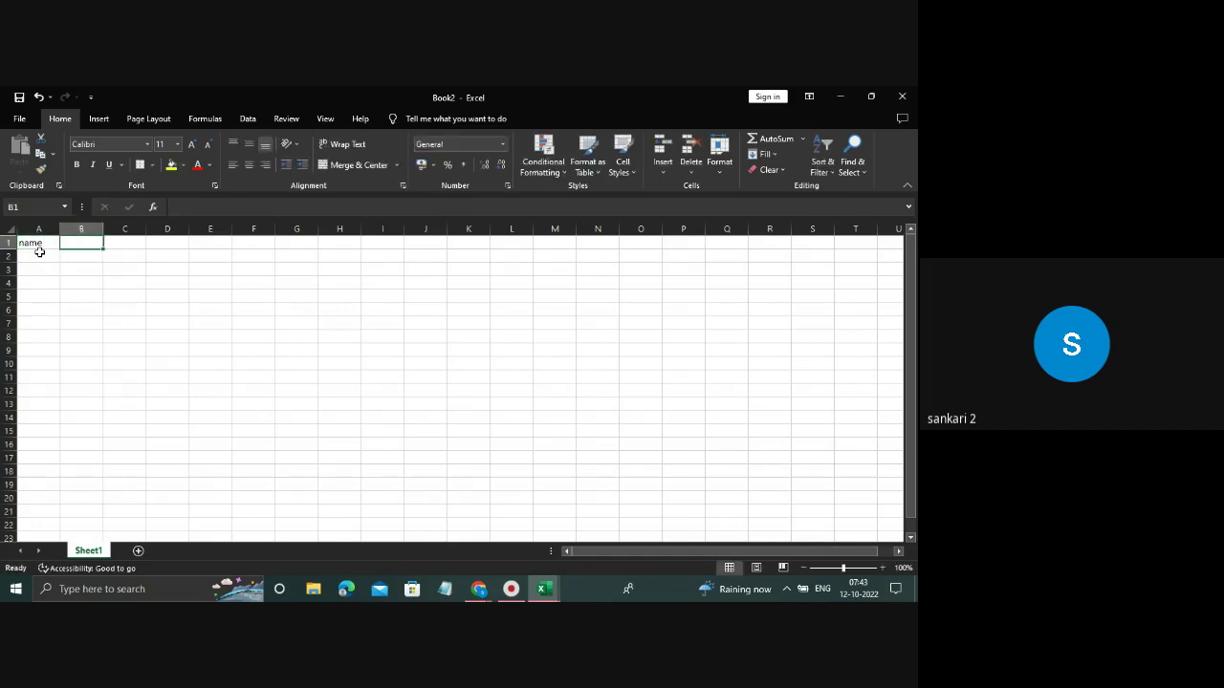
click(45, 242)
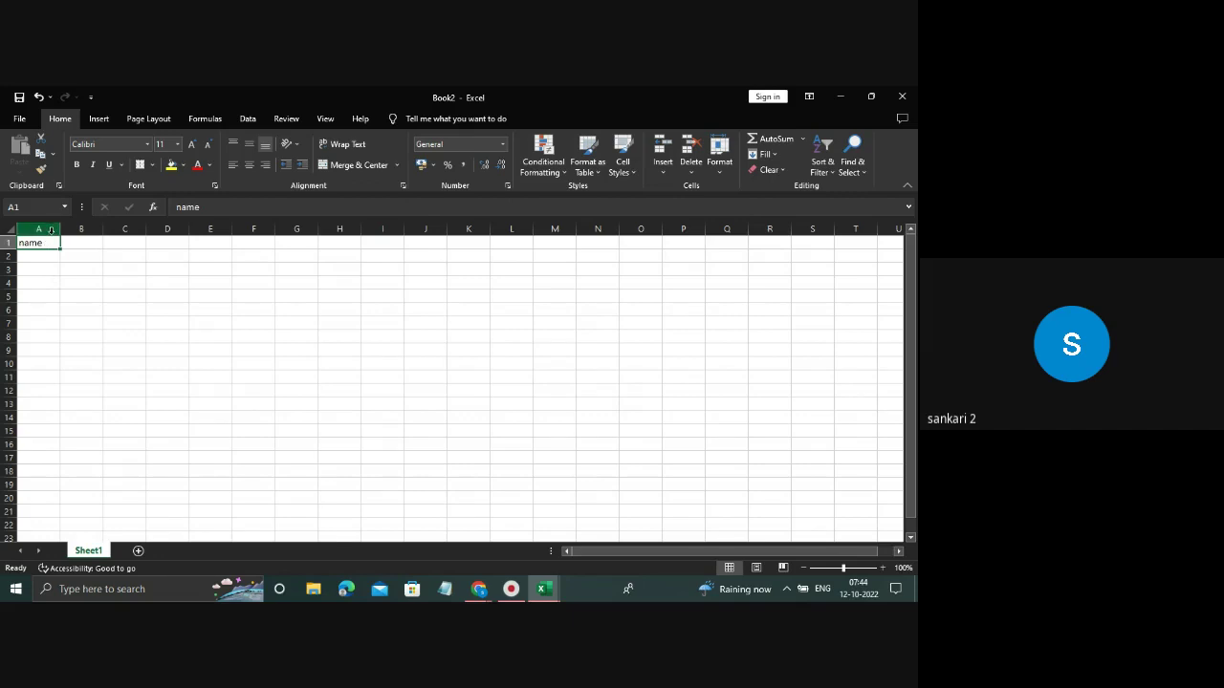
click(52, 231)
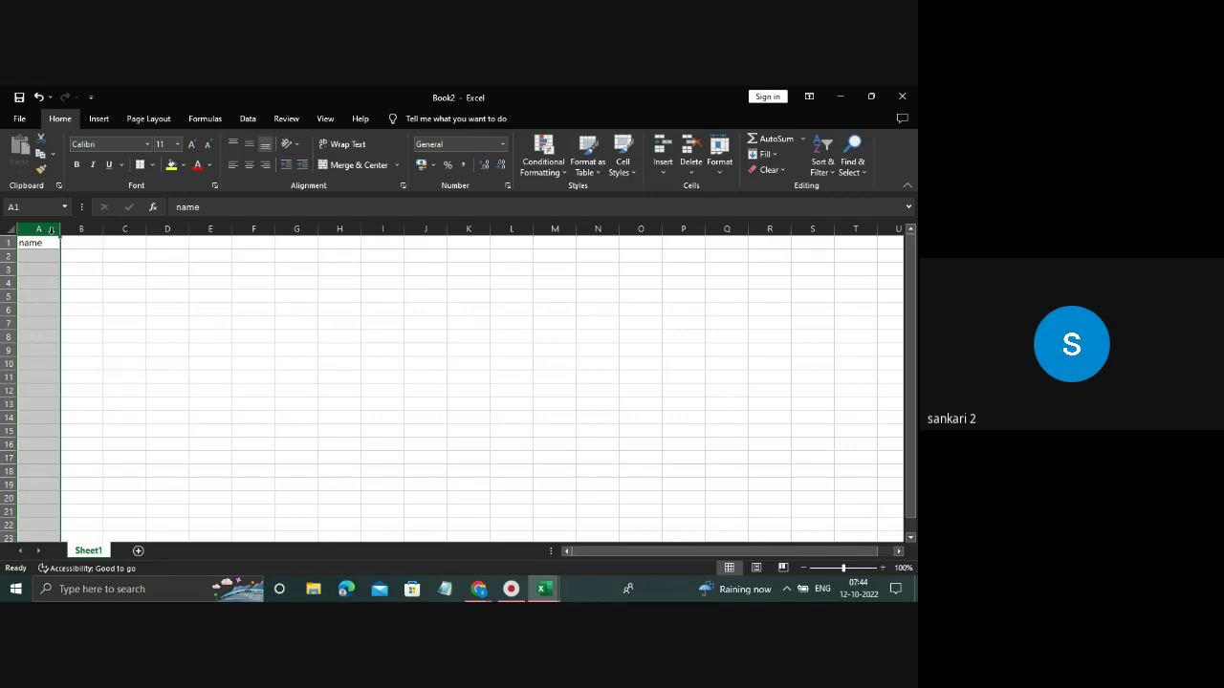
click(37, 282)
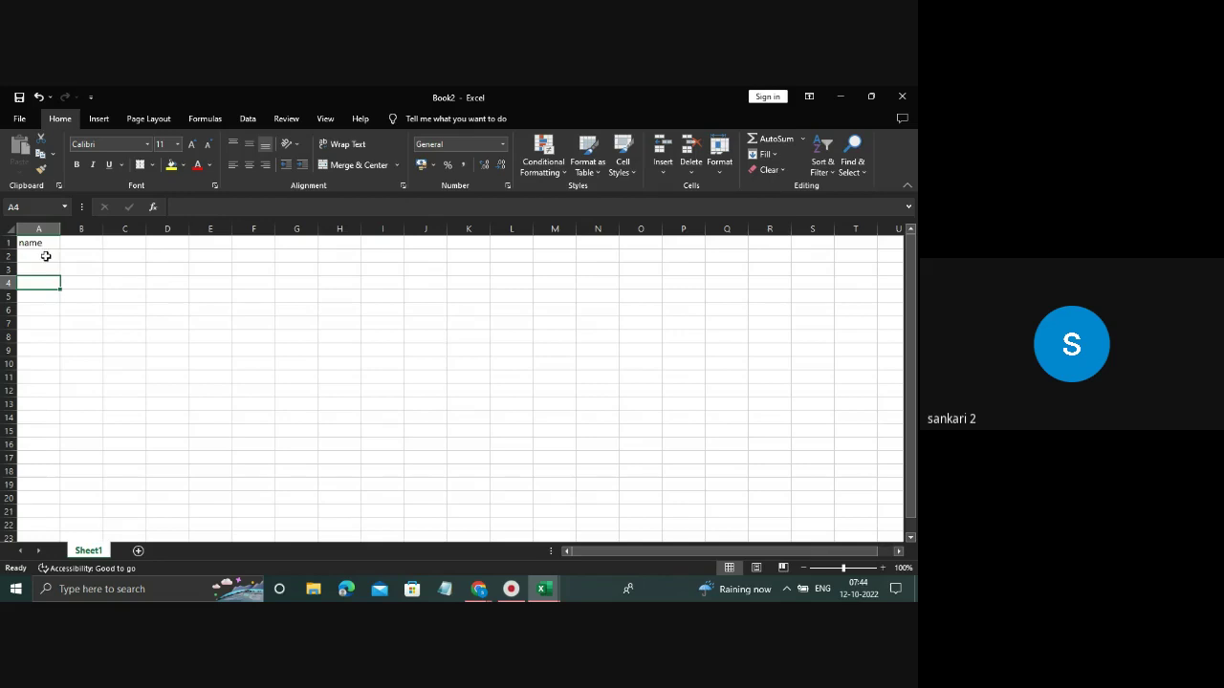
click(46, 256)
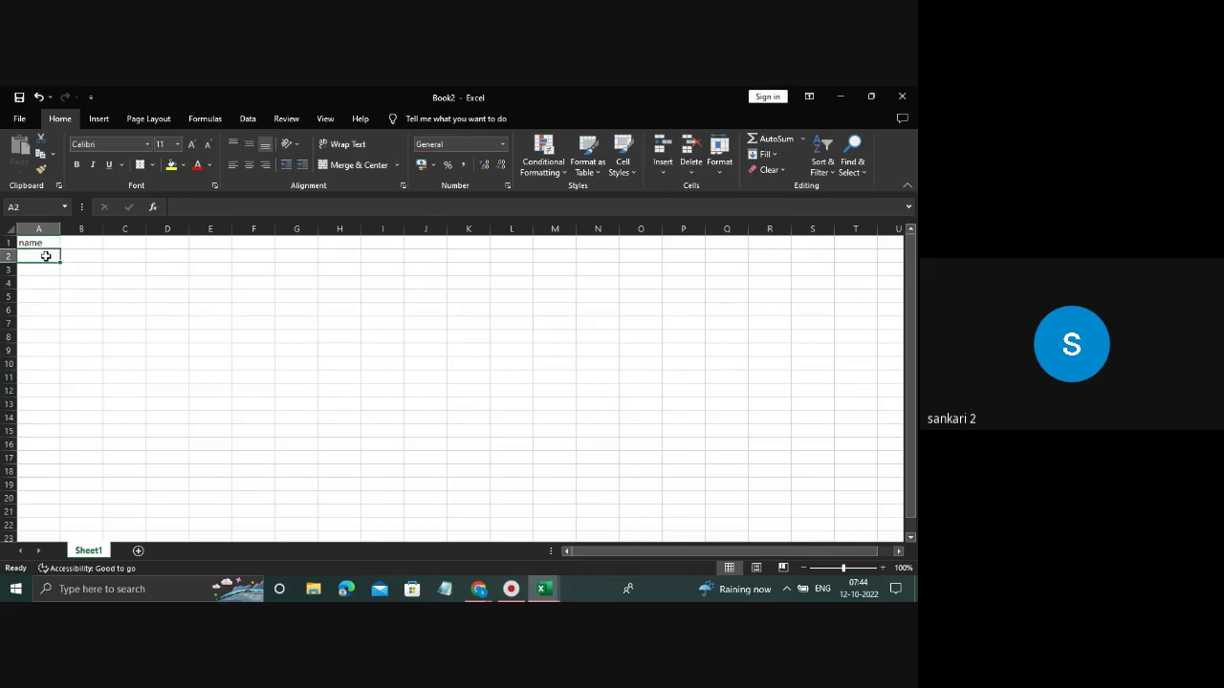
Enter three student names in A2:A4, fixing the misspelling in the third name.
text(kumar)
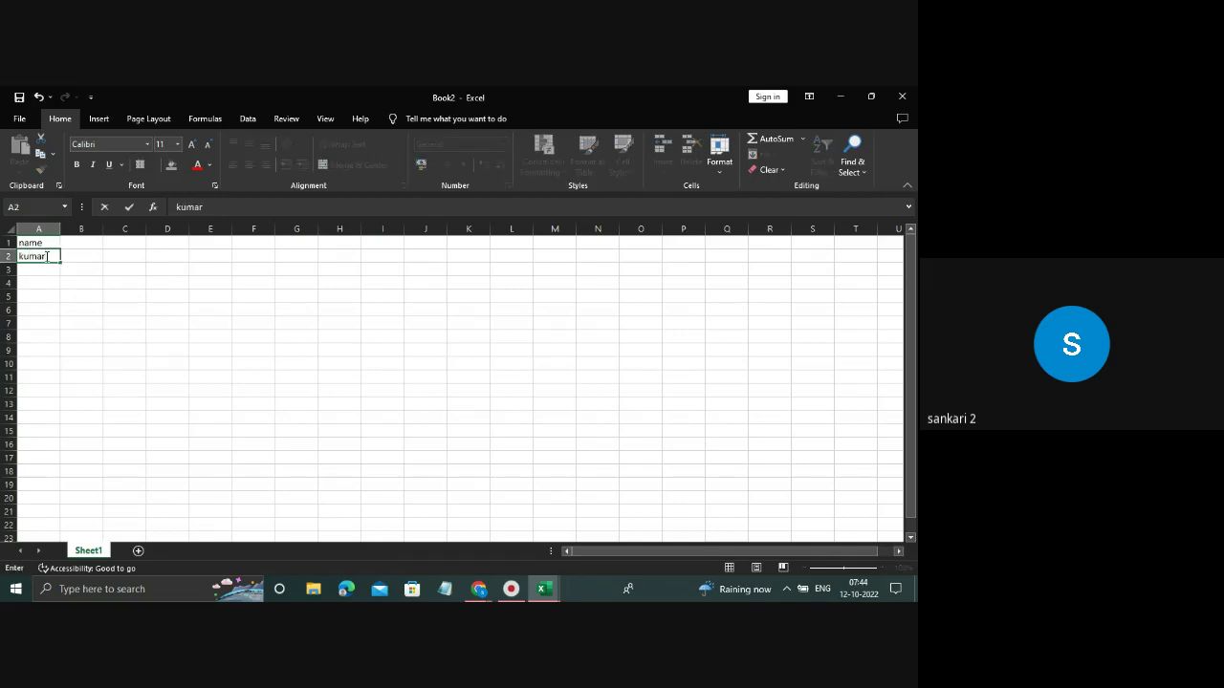
key(Return)
text(de)
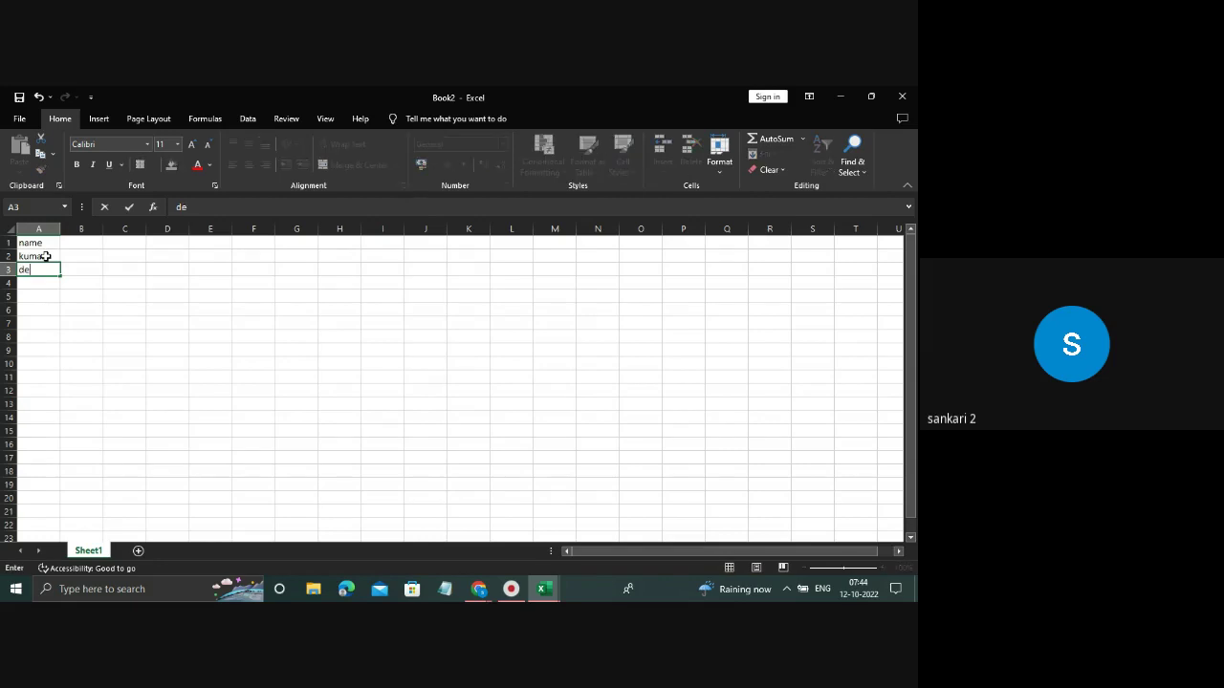
text(vi)
key(Return)
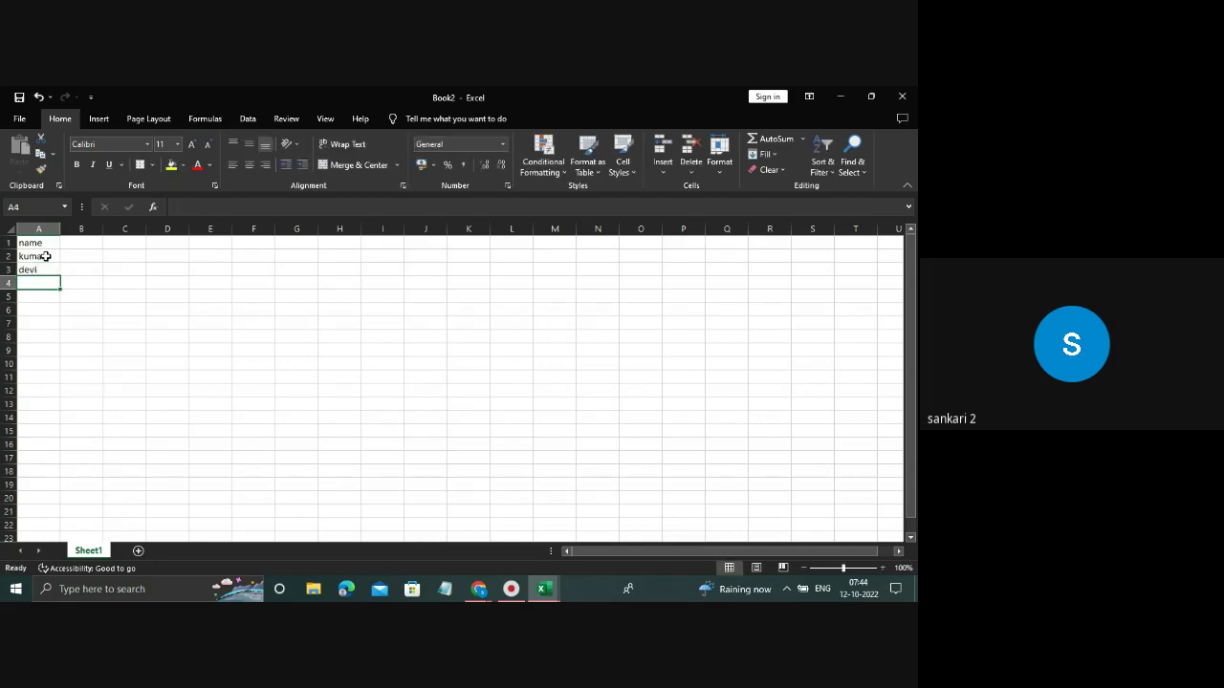
text(rja)
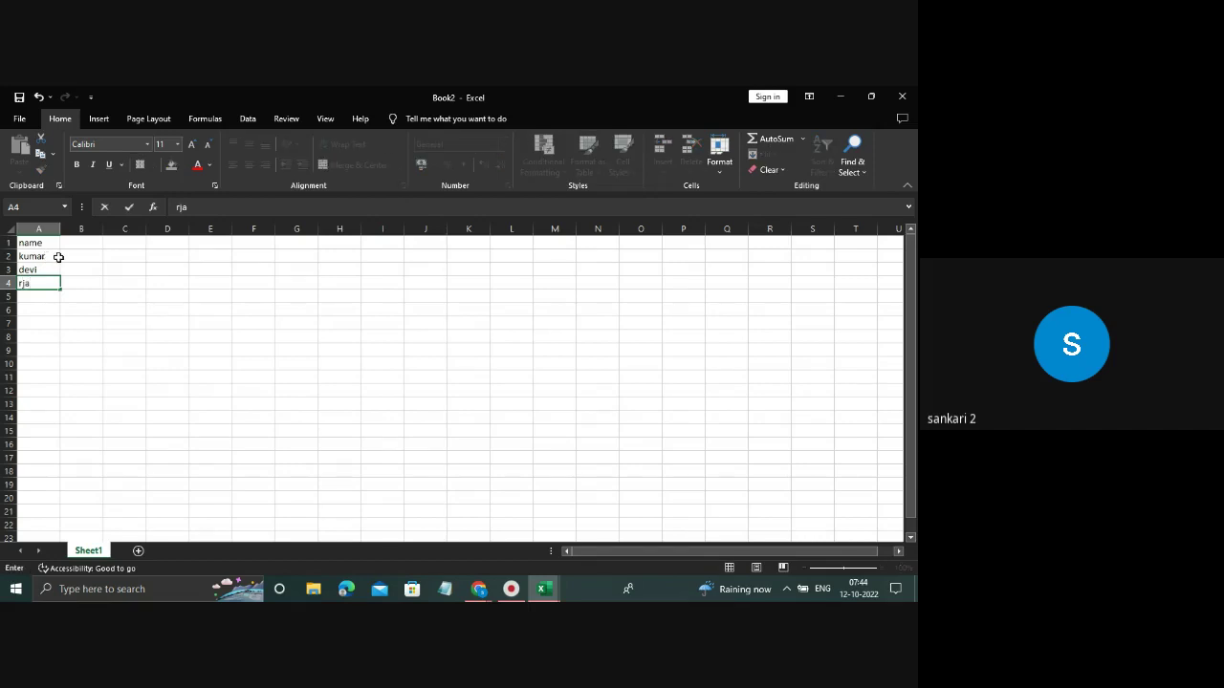
key(BackSpace)
key(BackSpace)
text(a)
text(ja)
click(50, 258)
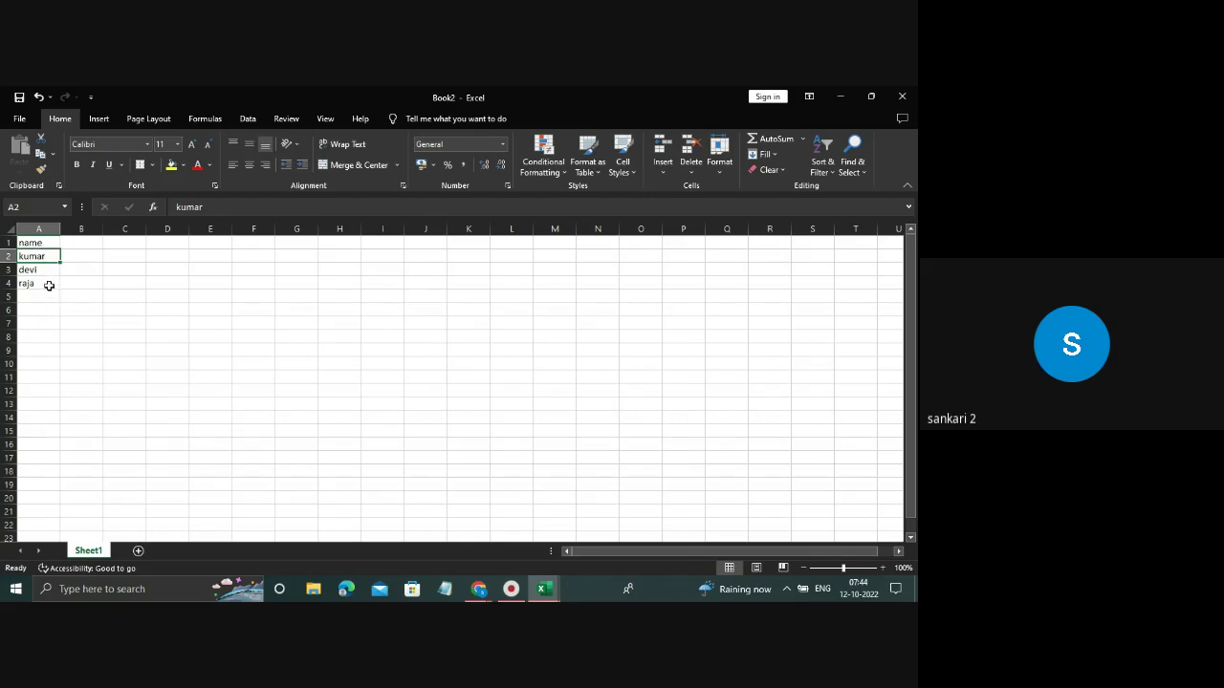
click(51, 227)
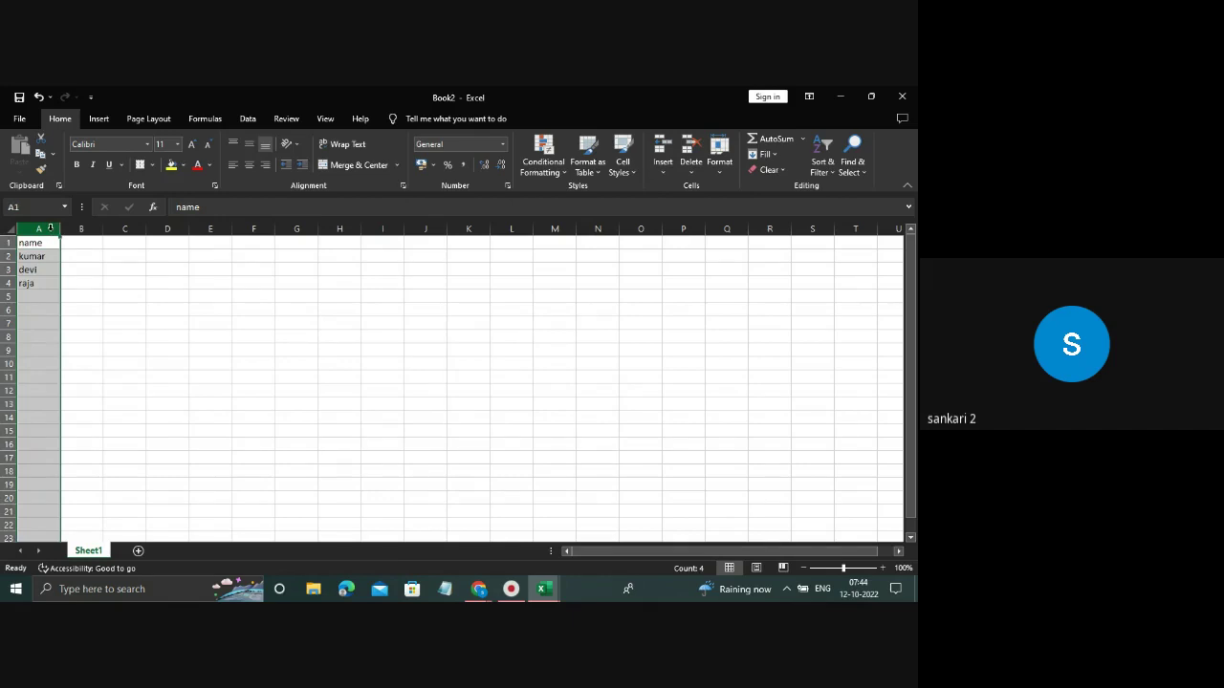
click(78, 242)
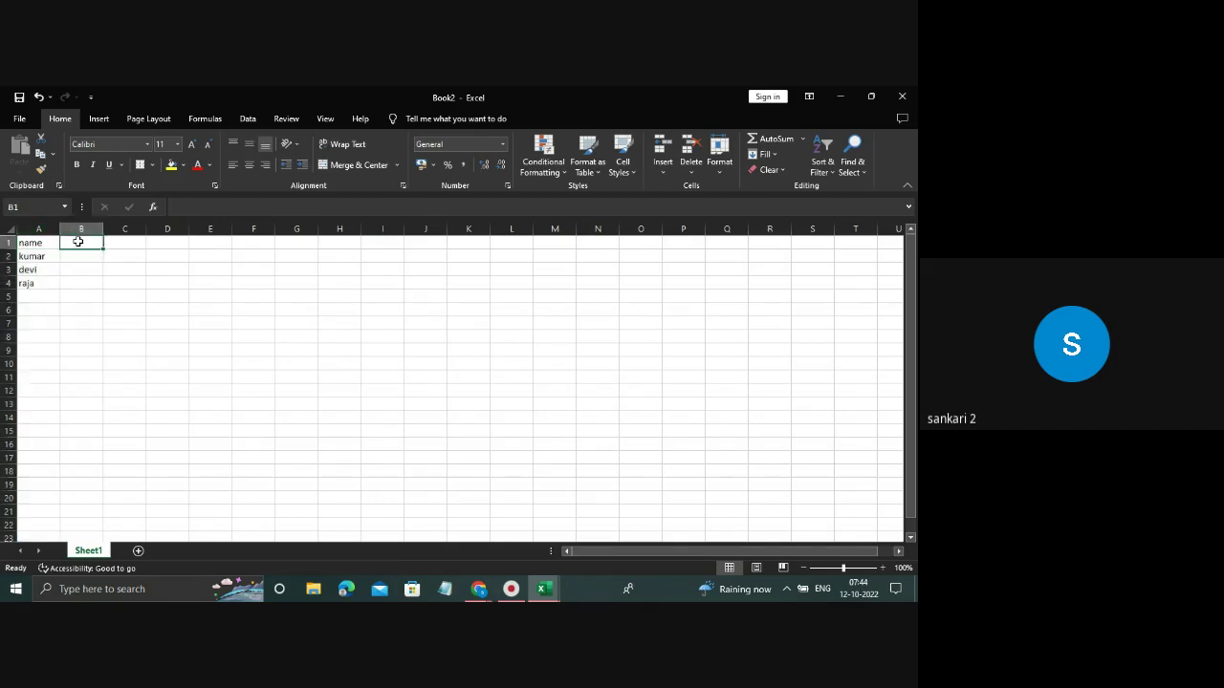
Add the headers 'roll no' in B1 and 'date' in C1.
text(rol)
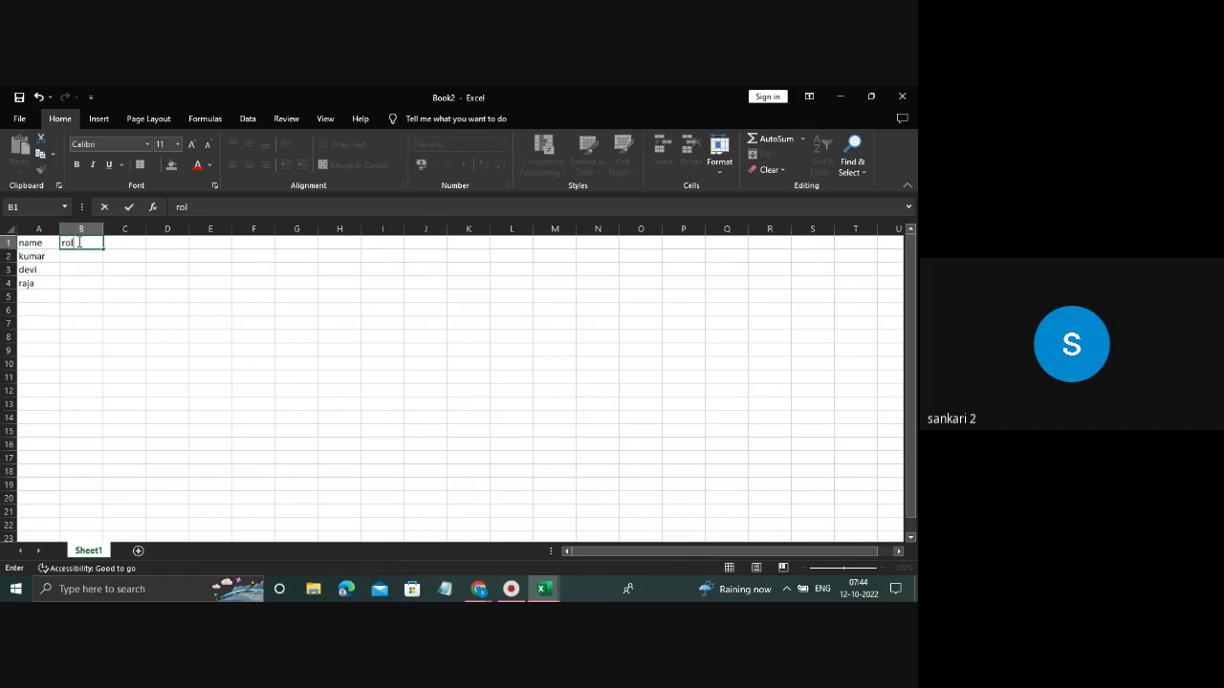
text(l no)
click(116, 246)
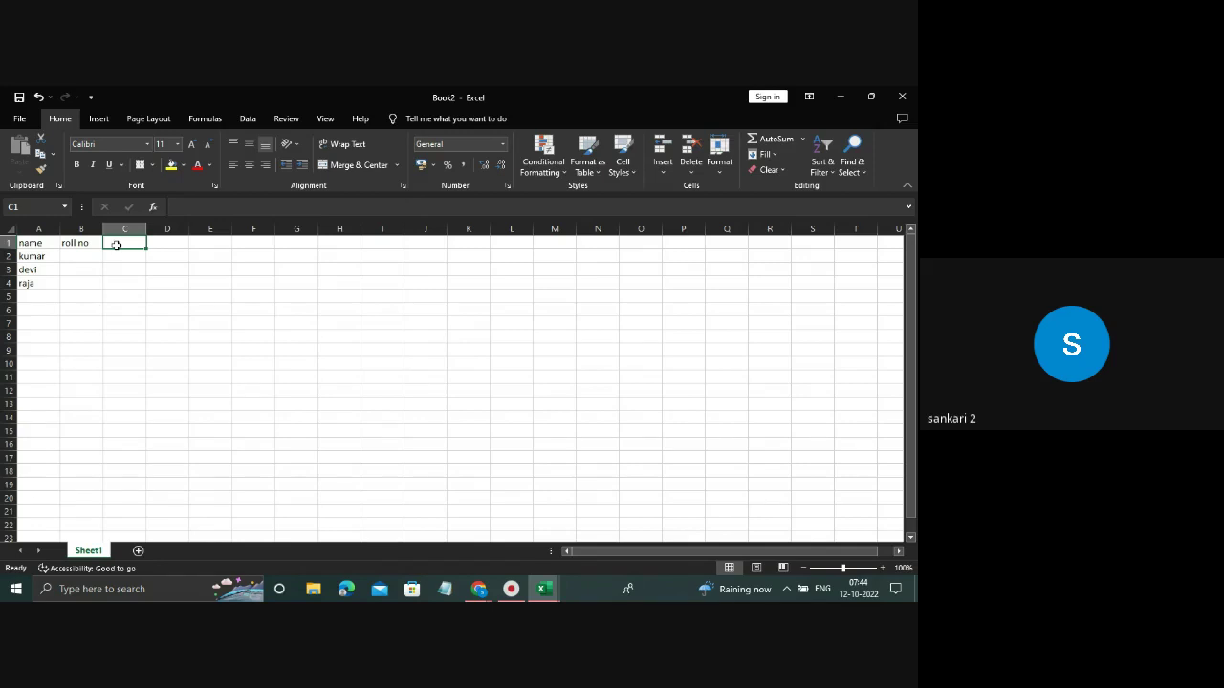
text(dat)
text(e)
click(86, 261)
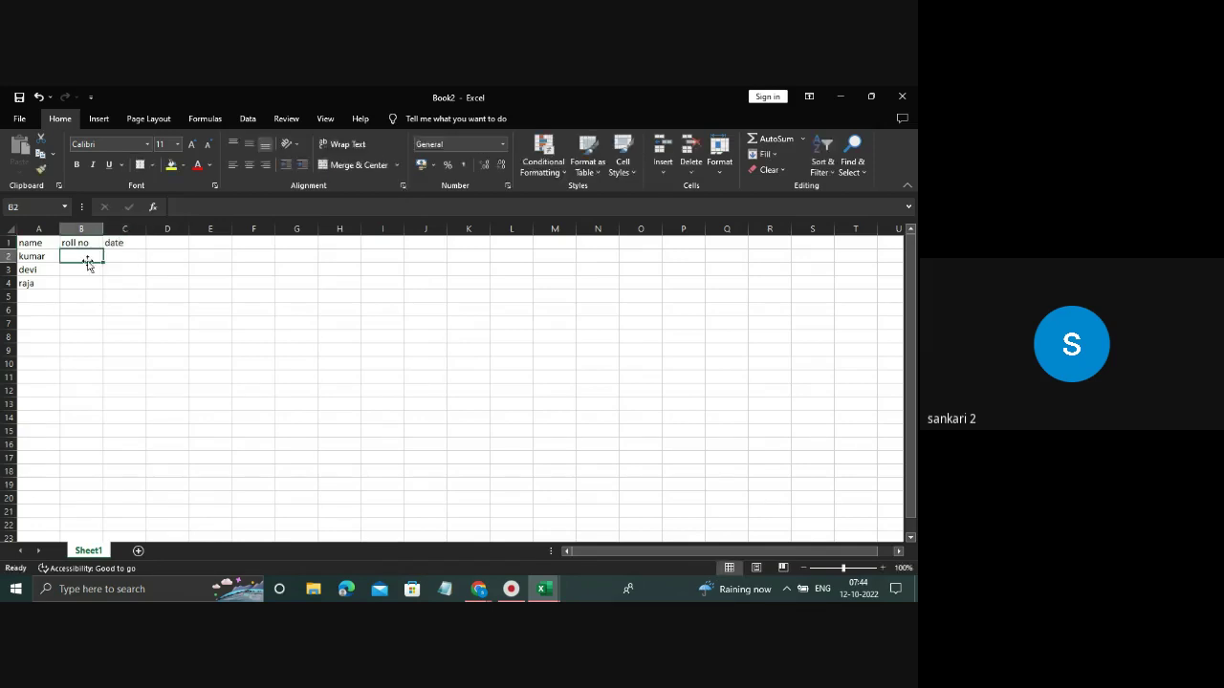
Fill the first student's row with roll no 1 and date 'bla'.
text(1)
click(112, 264)
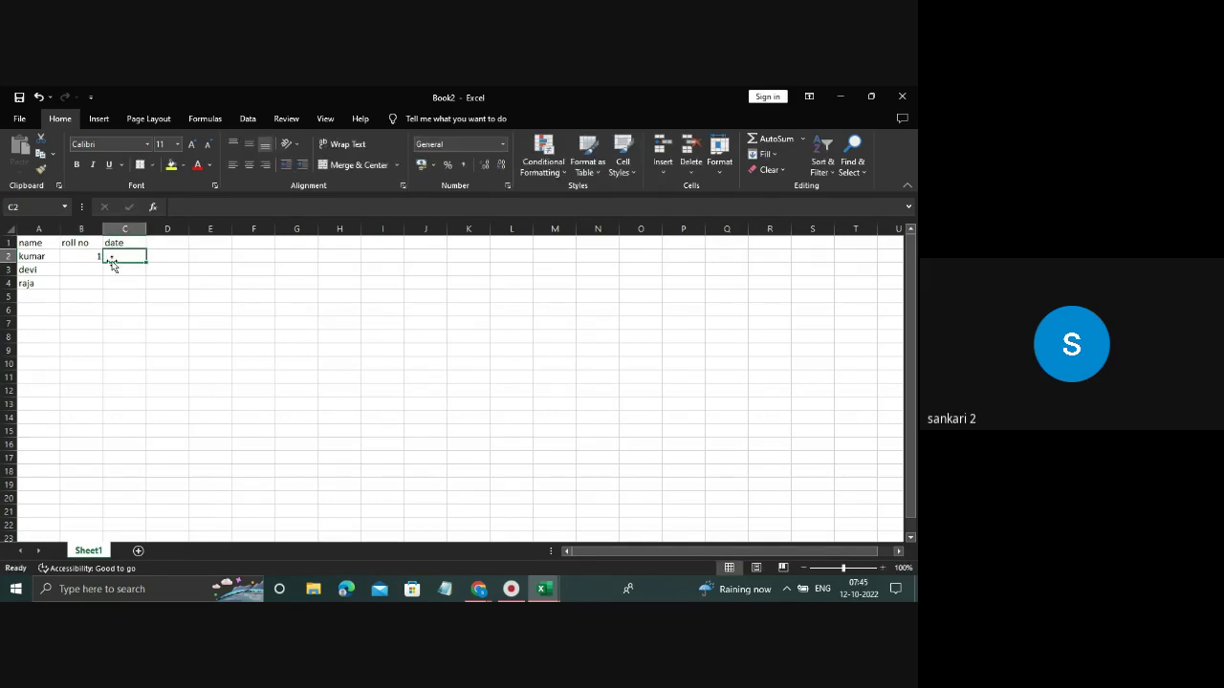
text(w)
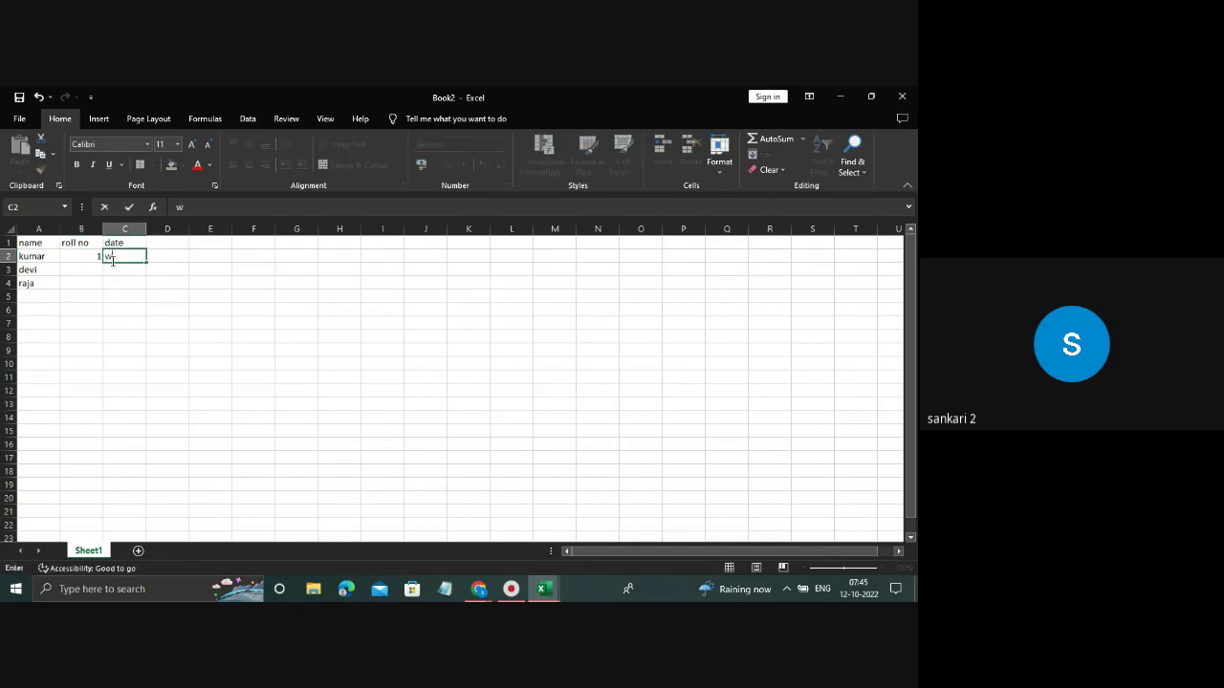
key(BackSpace)
text(b)
text(la)
click(50, 257)
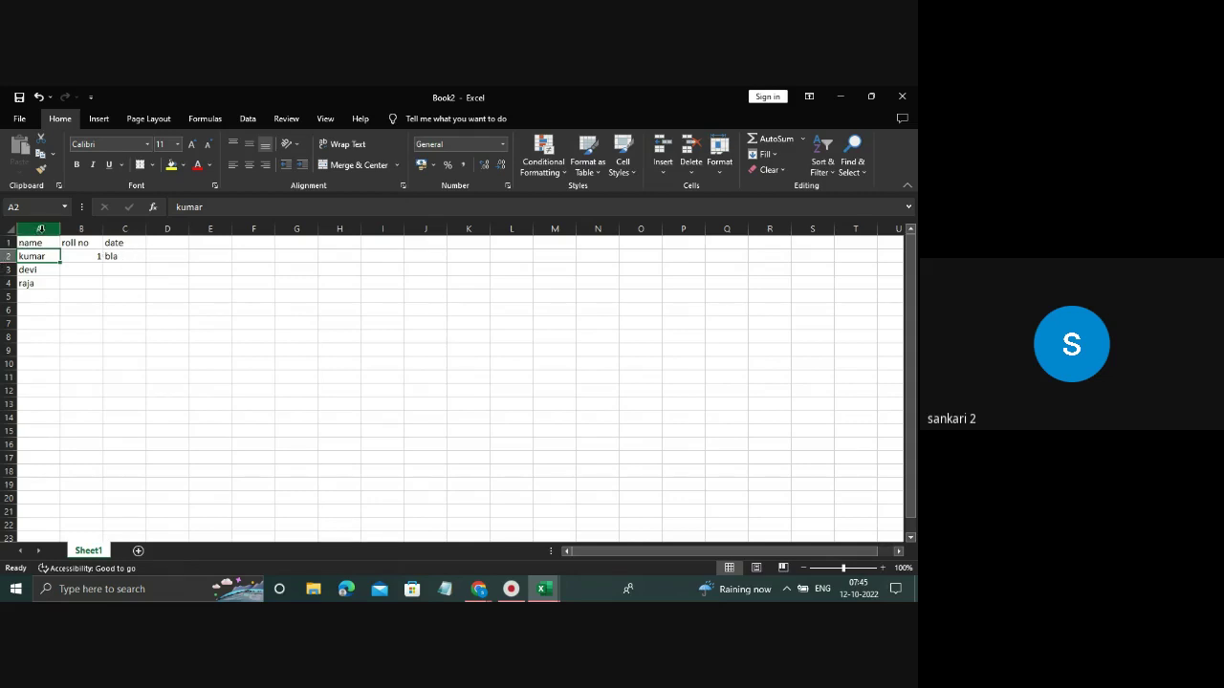
click(4, 257)
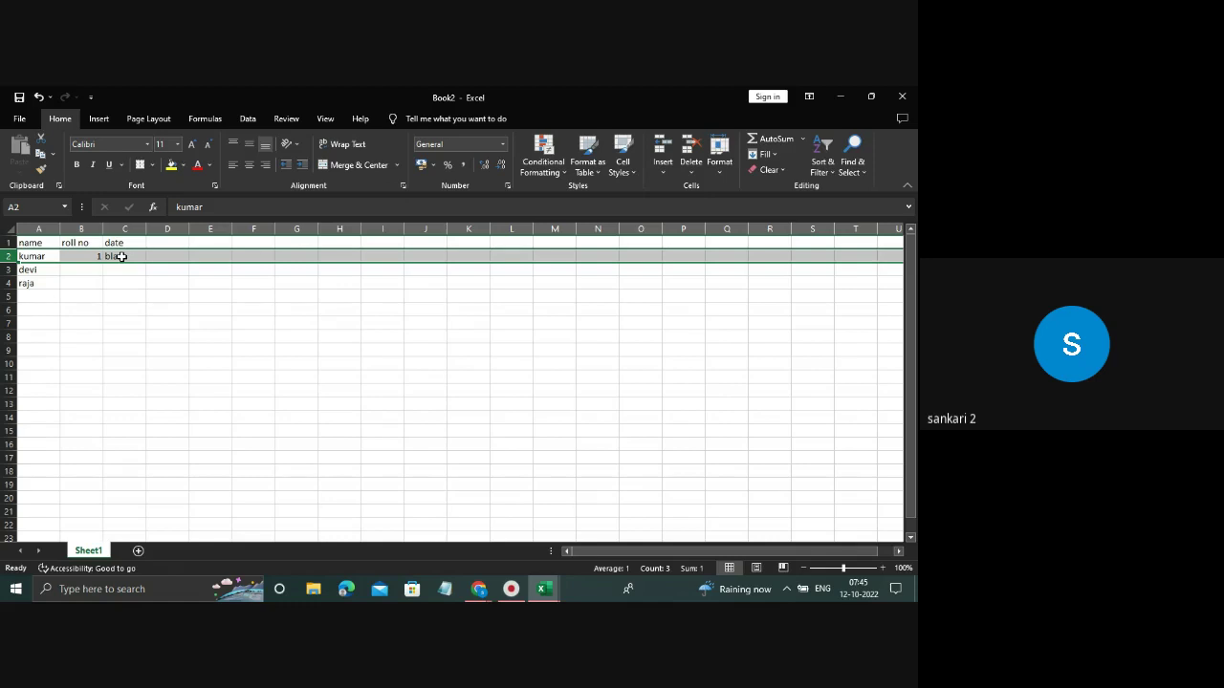
click(69, 267)
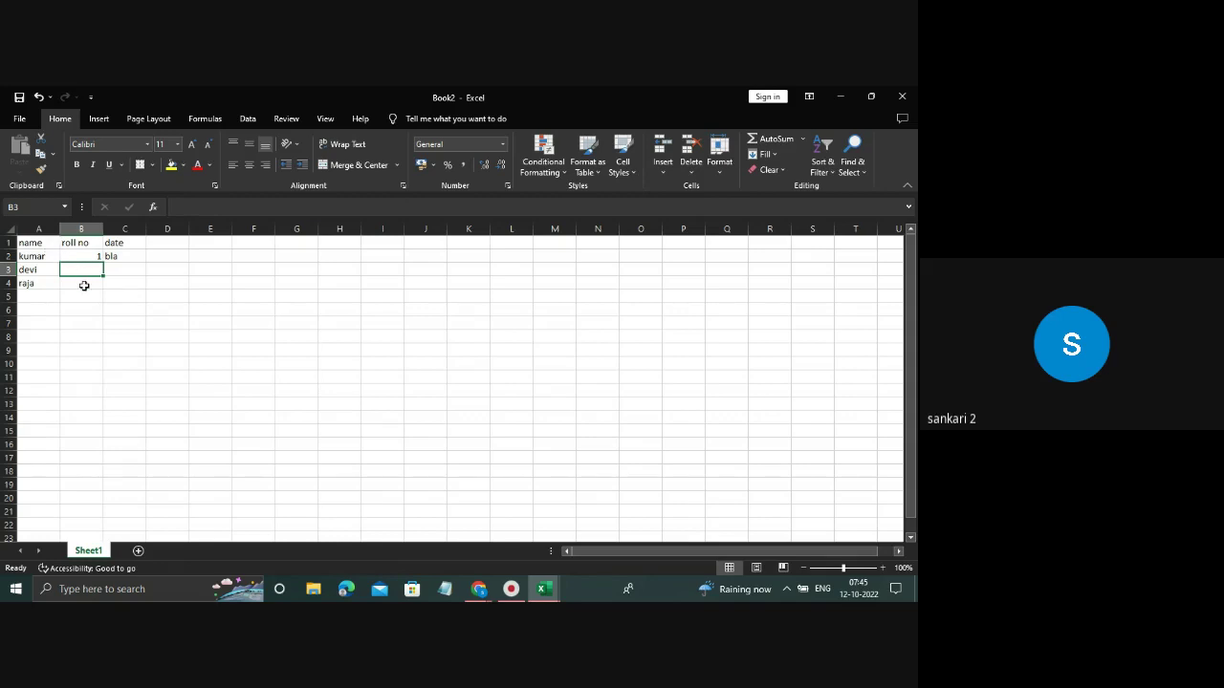
Undo the earlier entries to clear the sheet.
key(ctrl+z)
key(ctrl+z)
key(ctrl+z)
key(ctrl+z)
key(ctrl+z)
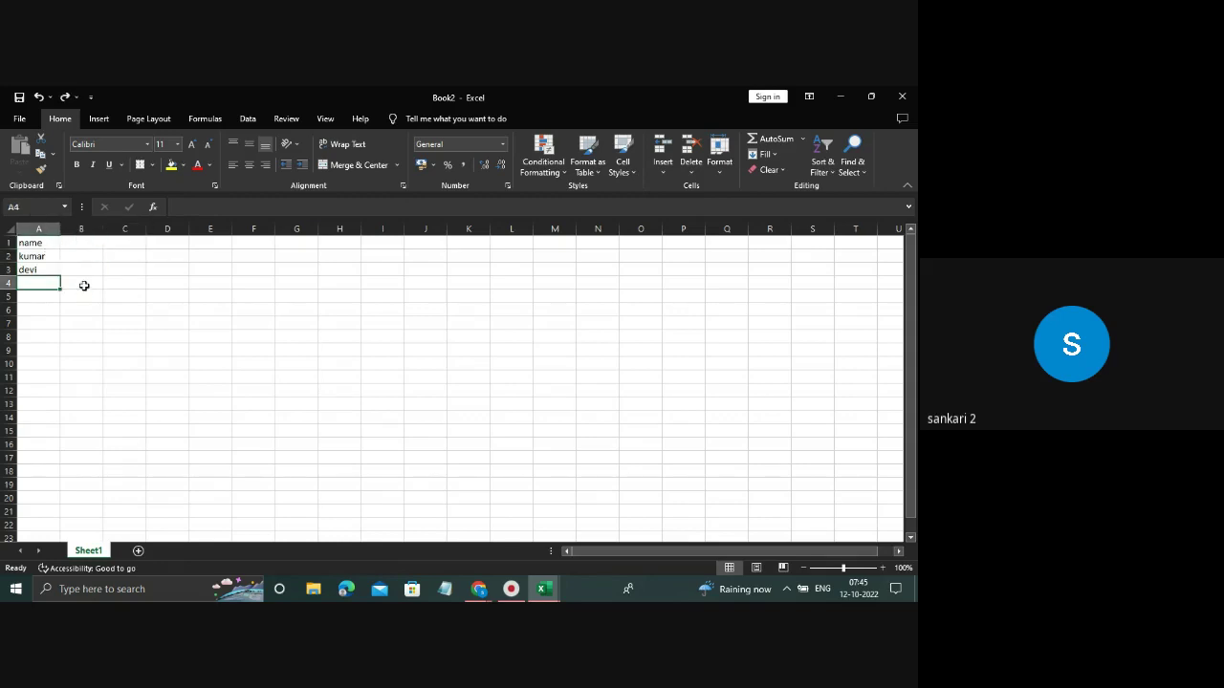
key(ctrl+z)
key(ctrl+z)
key(ctrl+z)
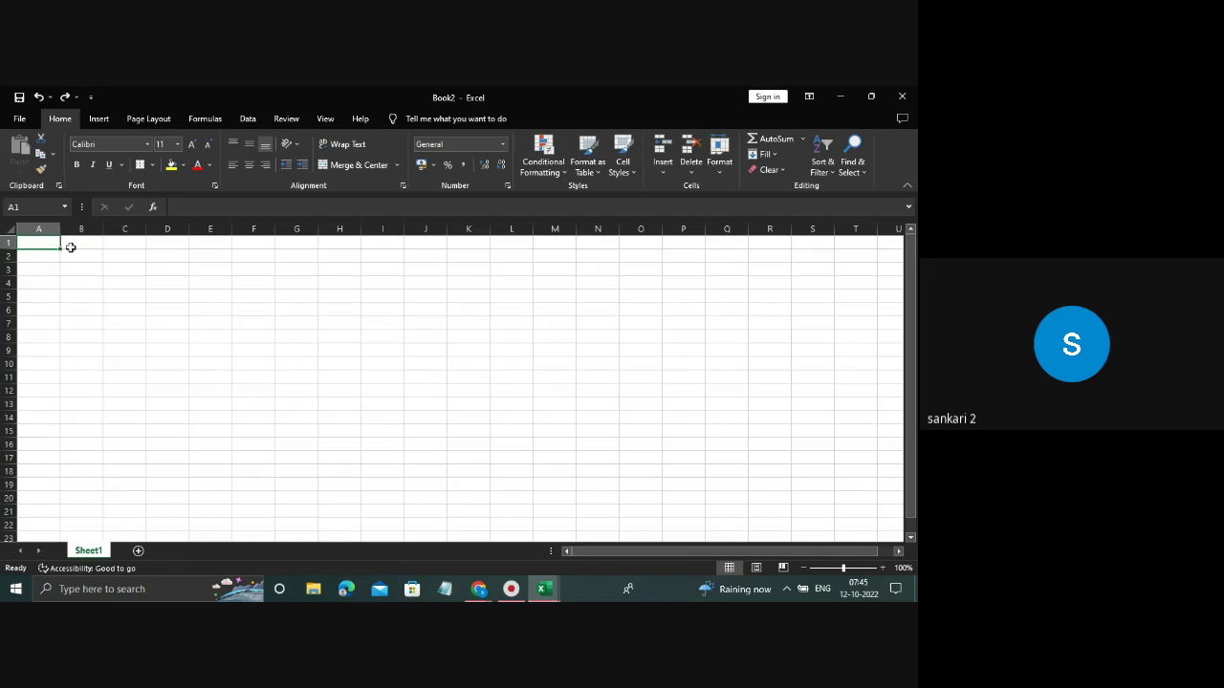
click(88, 254)
click(159, 261)
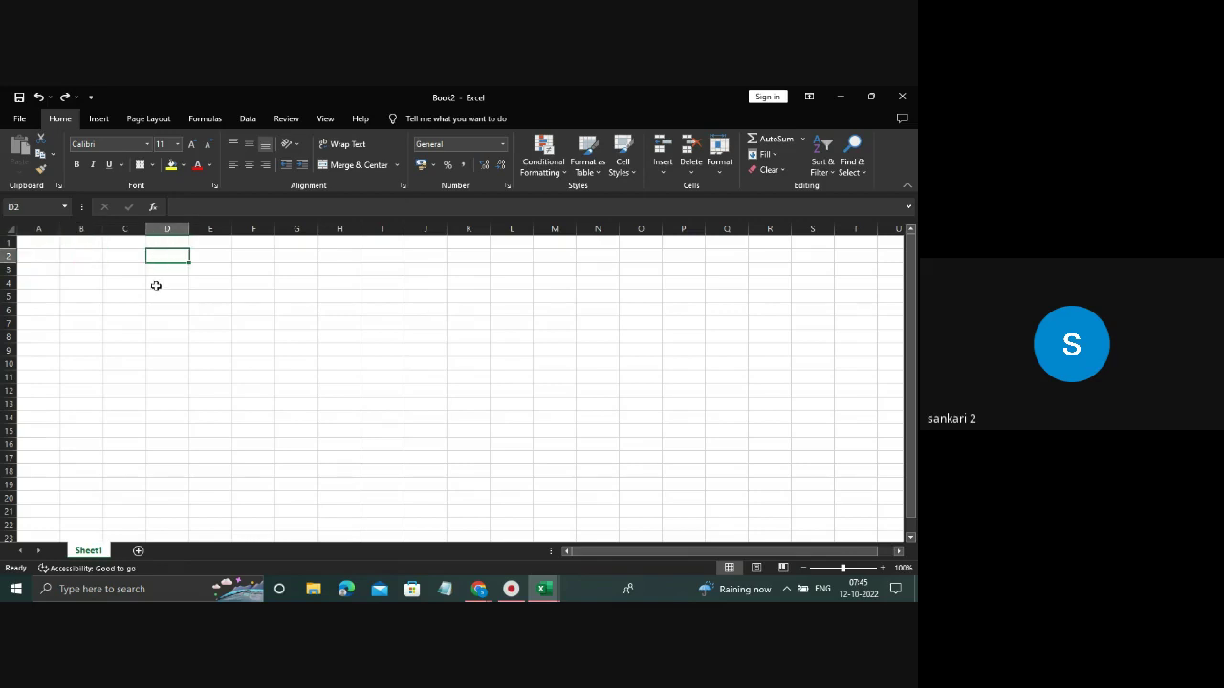
click(163, 282)
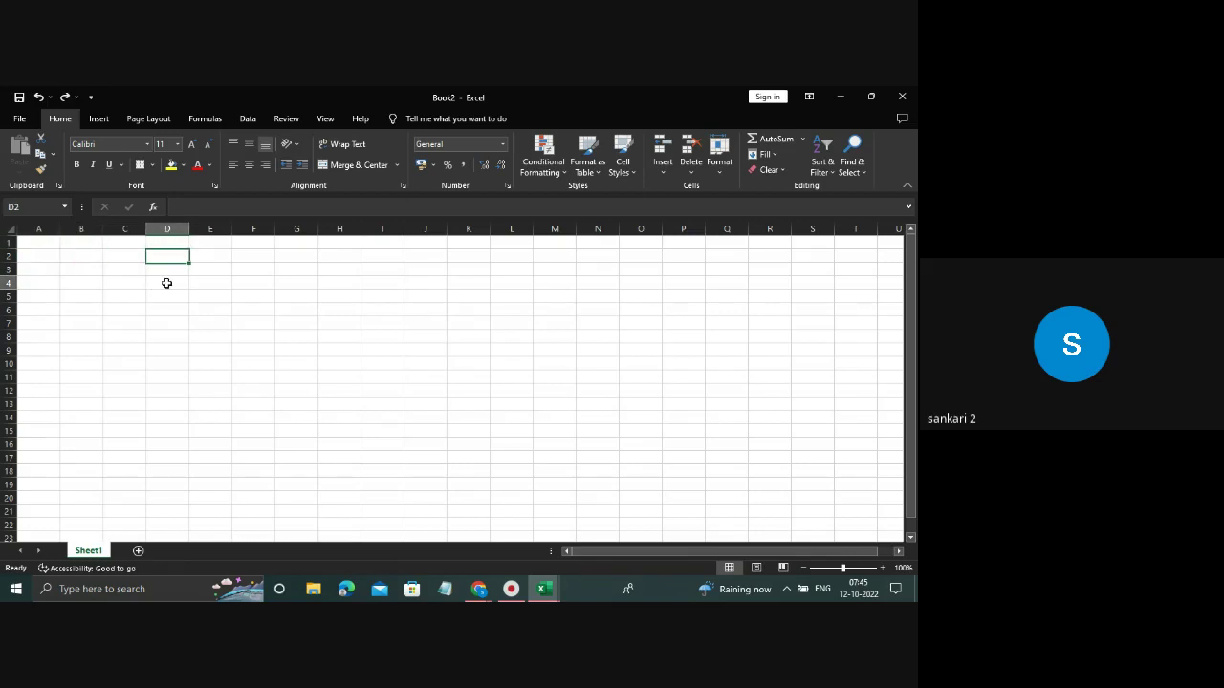
click(41, 247)
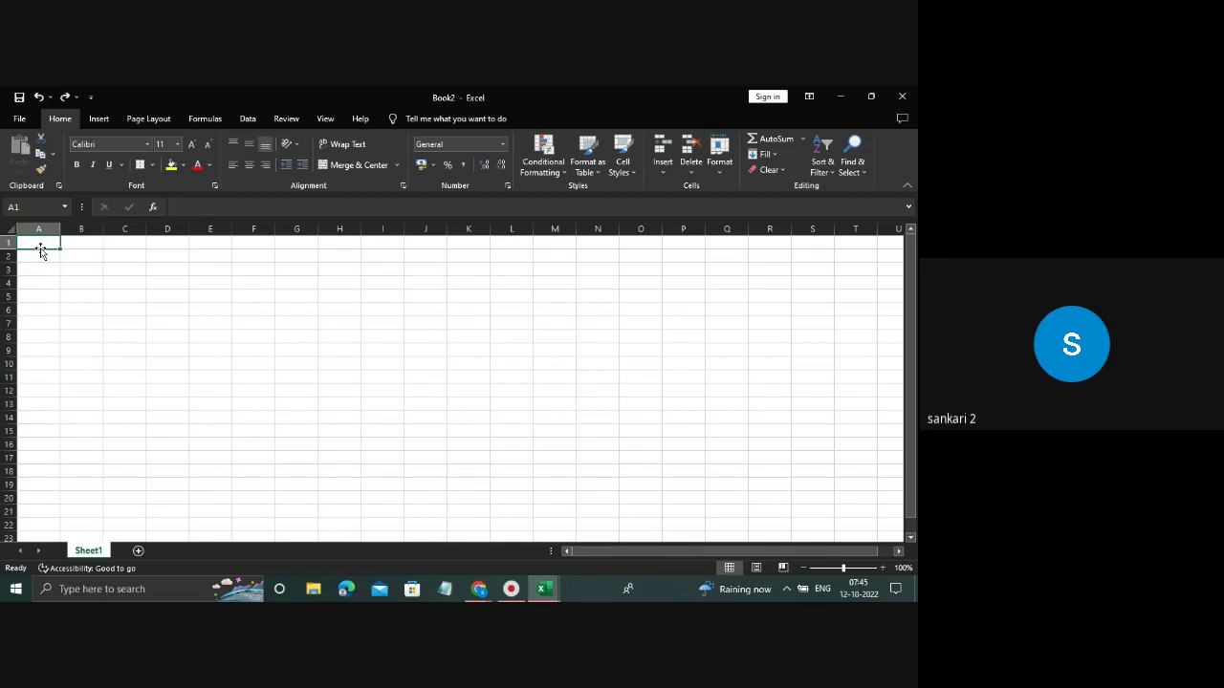
Type the headers sno, name and roll no across A1:C1.
text(sno)
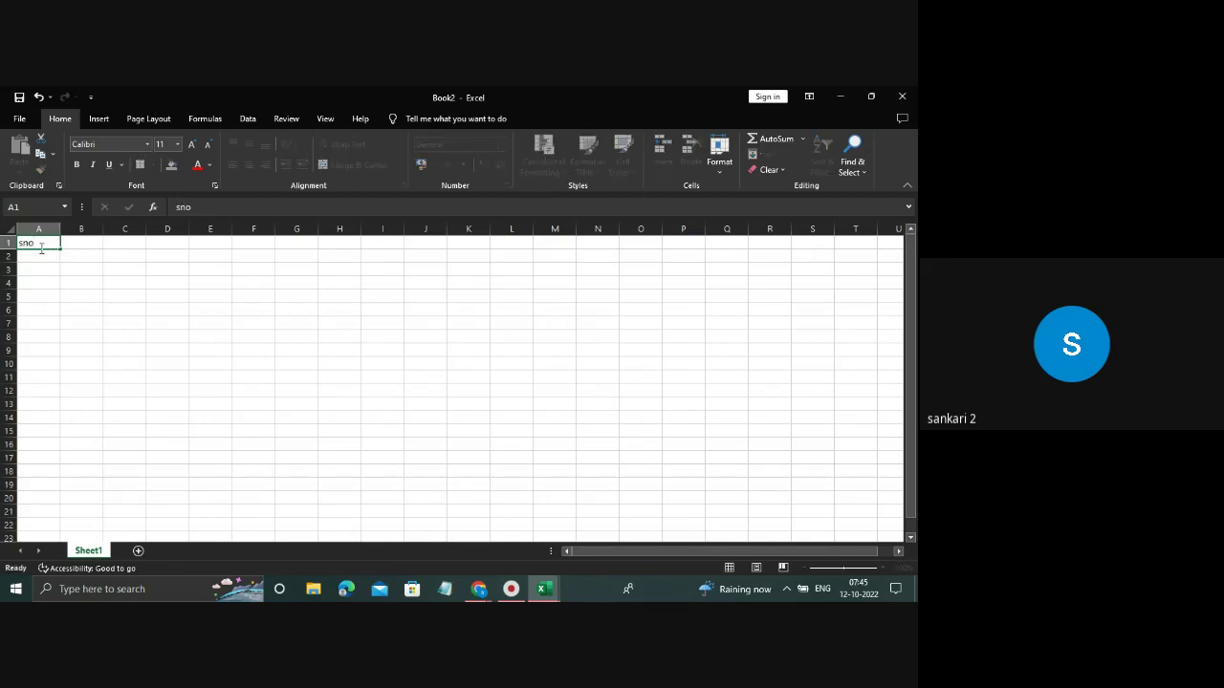
key(Tab)
text(nam)
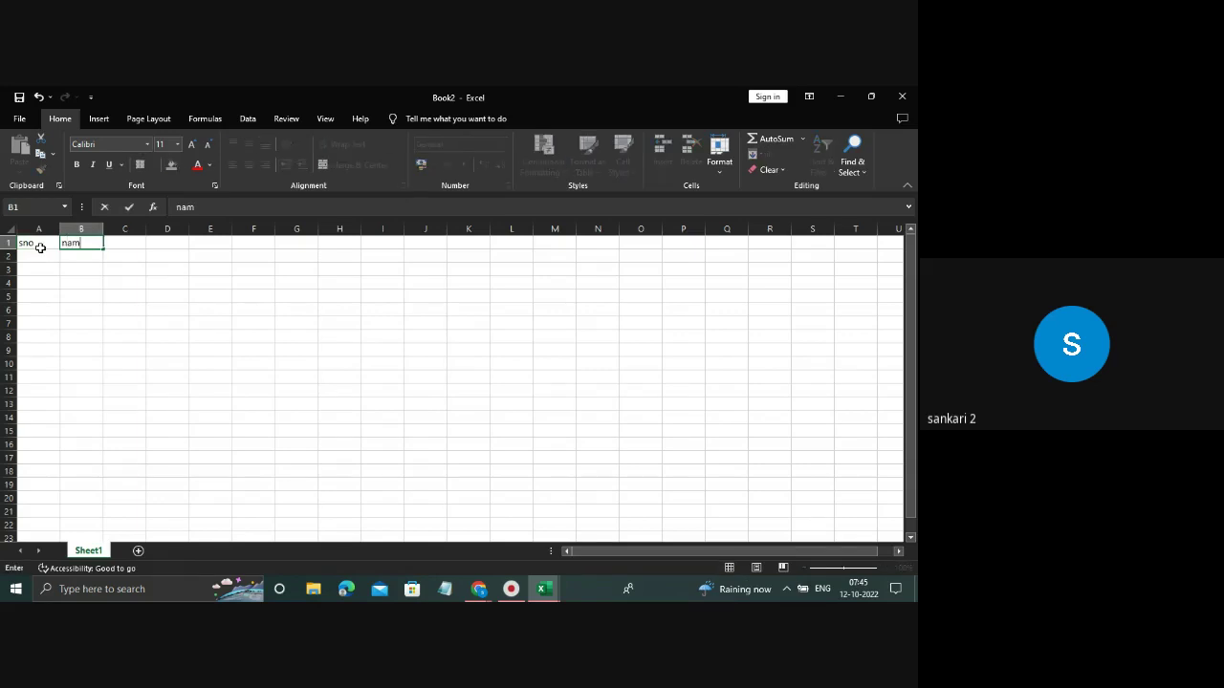
text(e)
key(Tab)
text(ro)
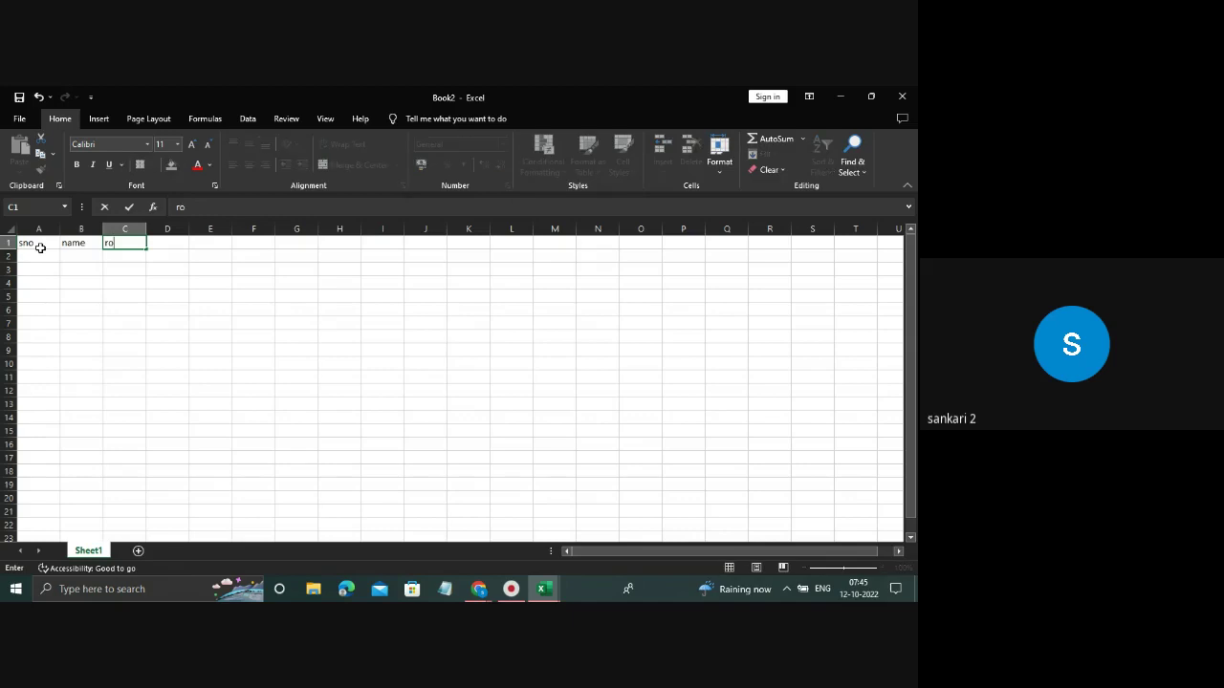
text(ll n)
text(o)
key(Tab)
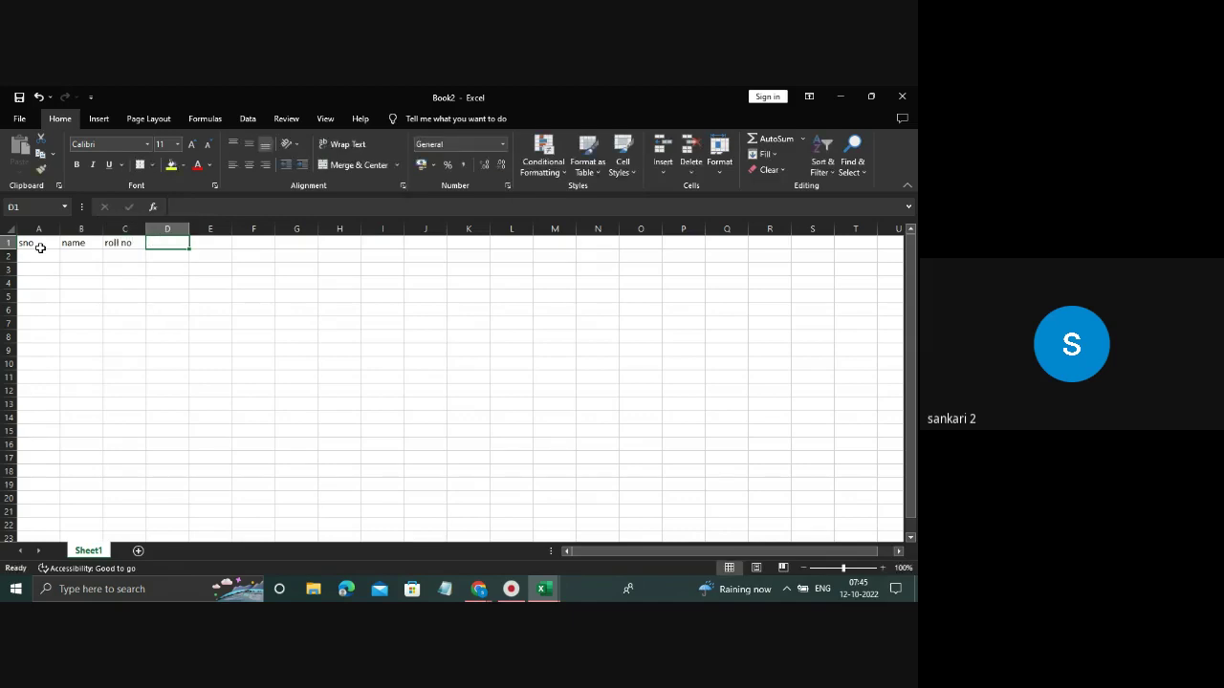
Remove the stray letter in D1 and enter serial numbers 1, 2, 3 in A2:A4.
text(d)
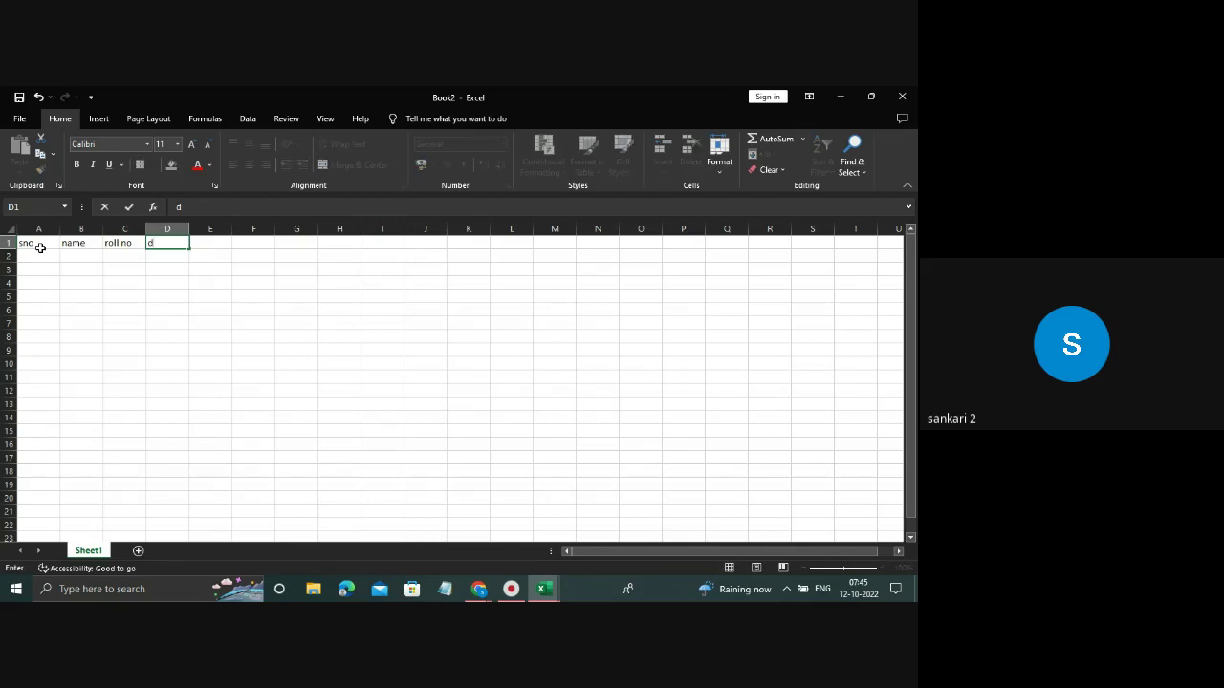
key(BackSpace)
click(43, 259)
text(1)
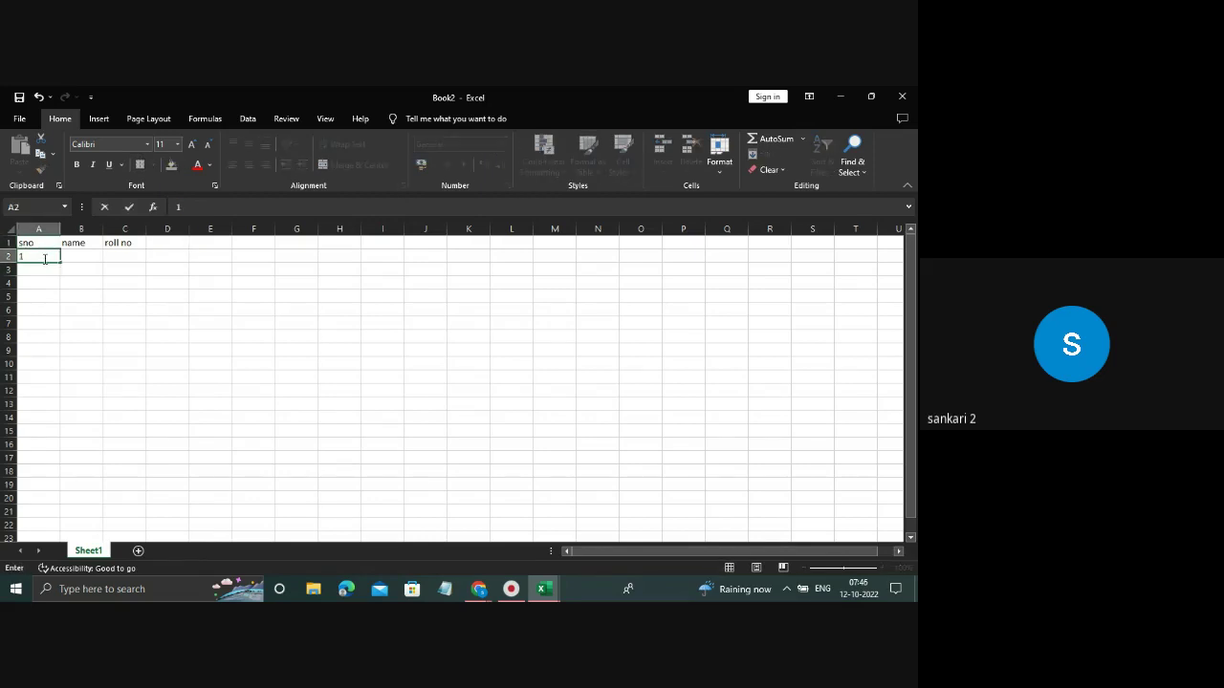
key(Return)
text(2)
key(Return)
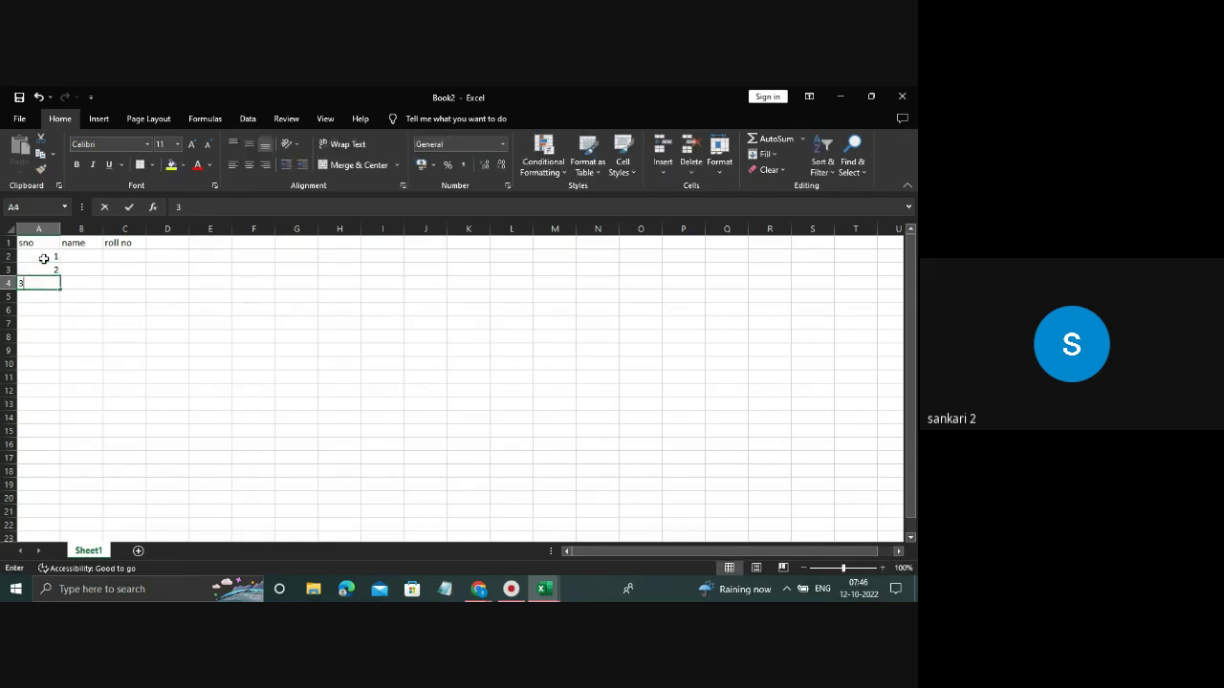
text(3)
key(Return)
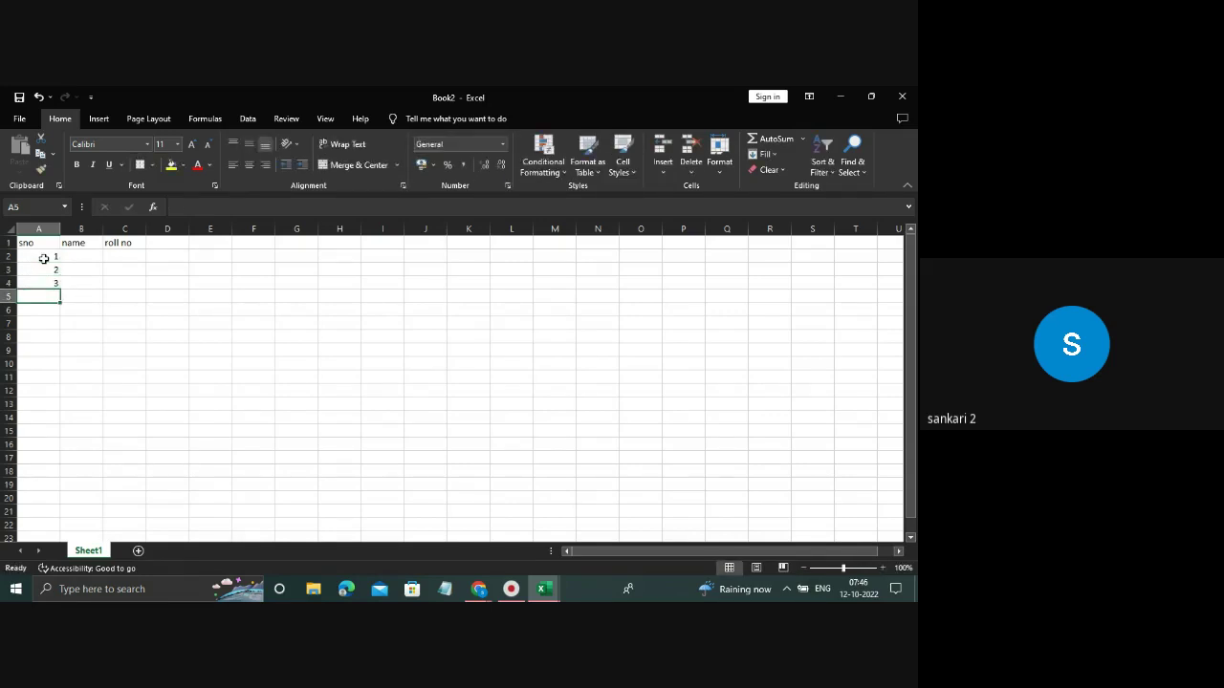
click(54, 258)
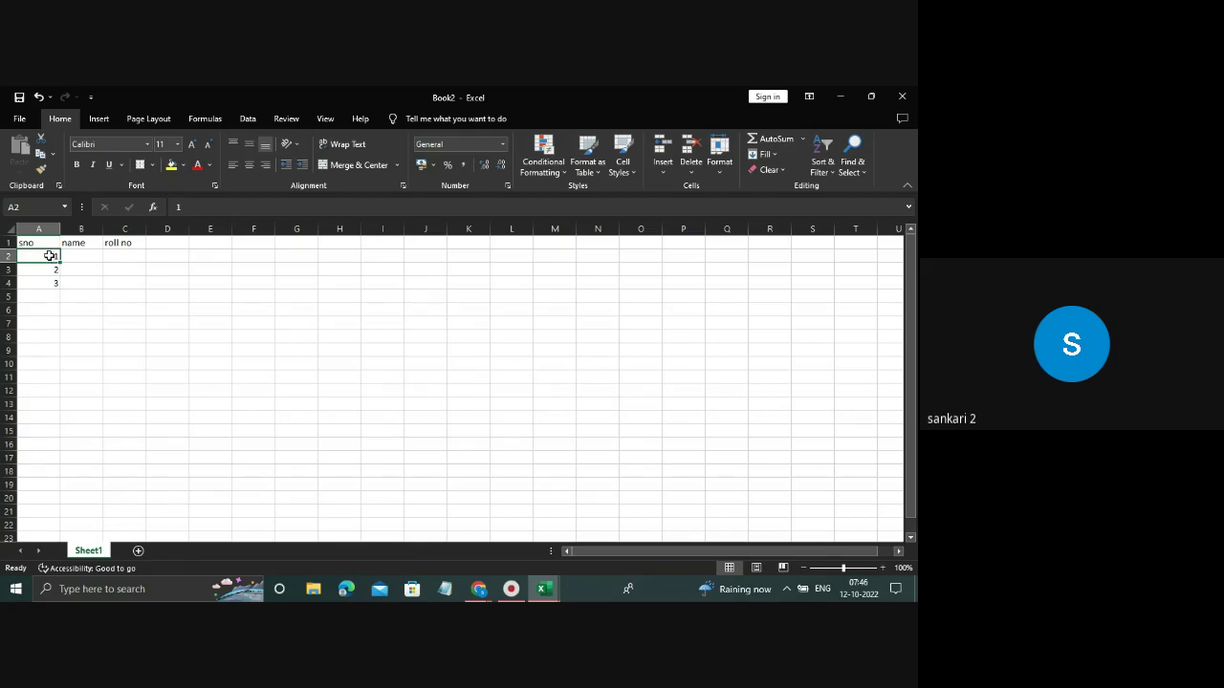
double_click(49, 256)
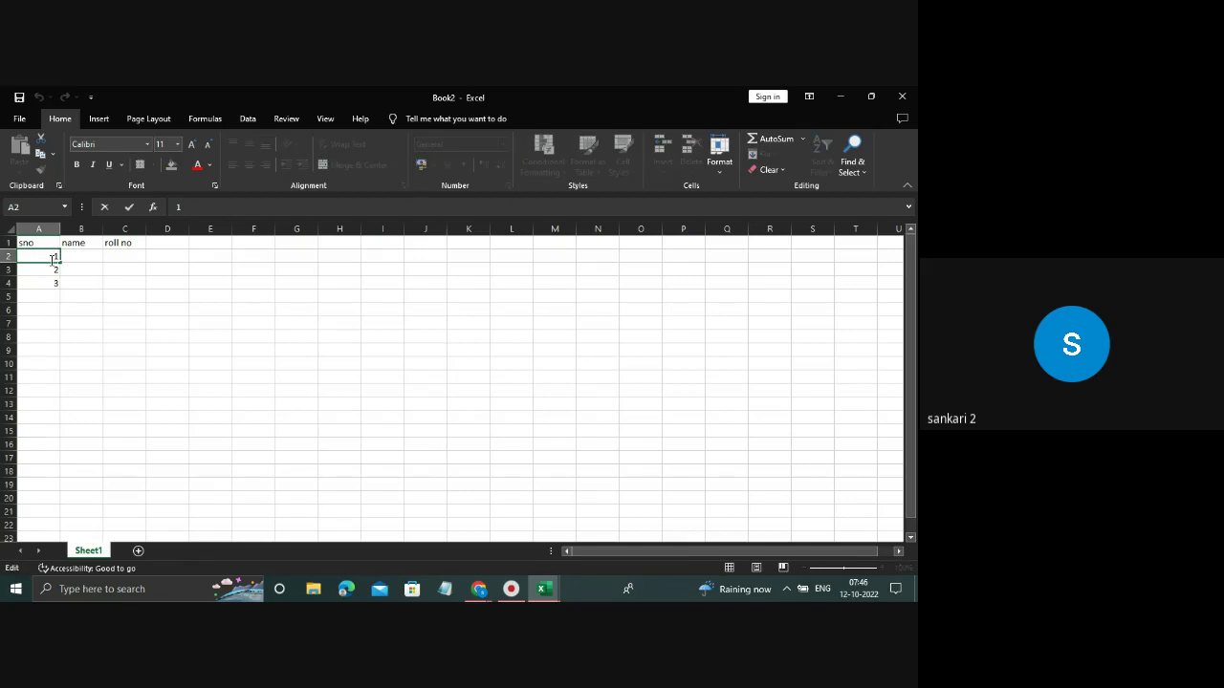
Extend the 1–3 series in A2:A4 down to 21 in A22 with the fill handle.
click(81, 269)
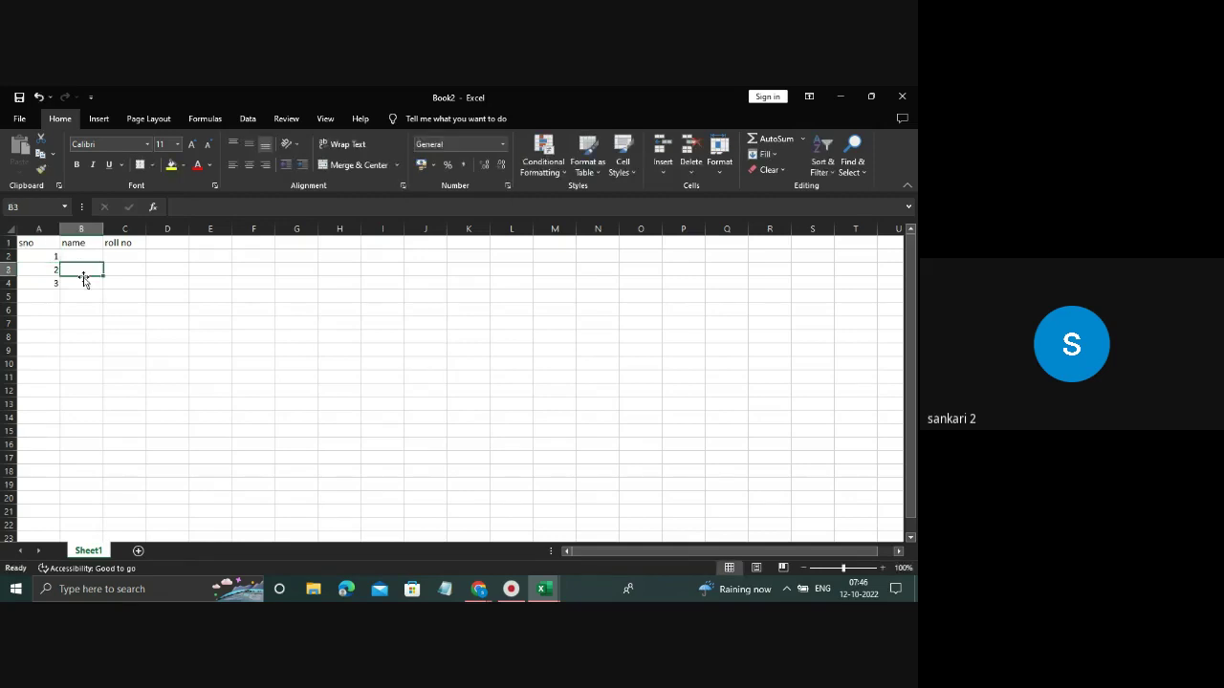
click(45, 255)
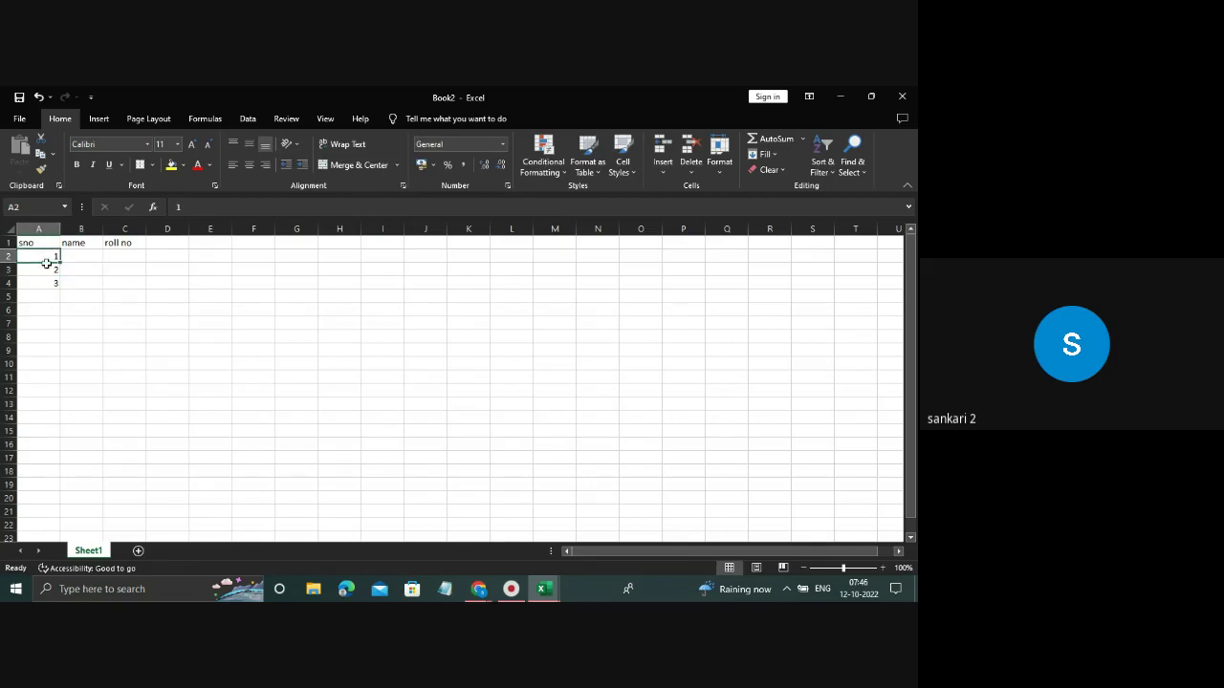
drag(45, 256, 46, 282)
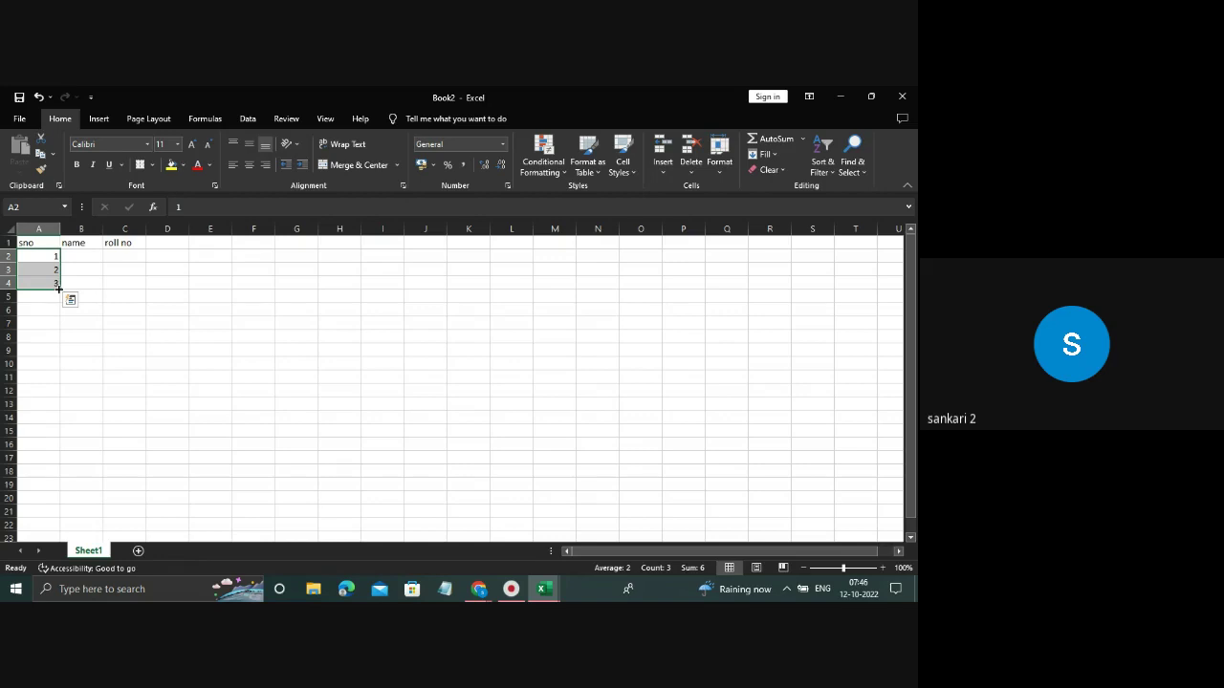
drag(59, 284, 63, 428)
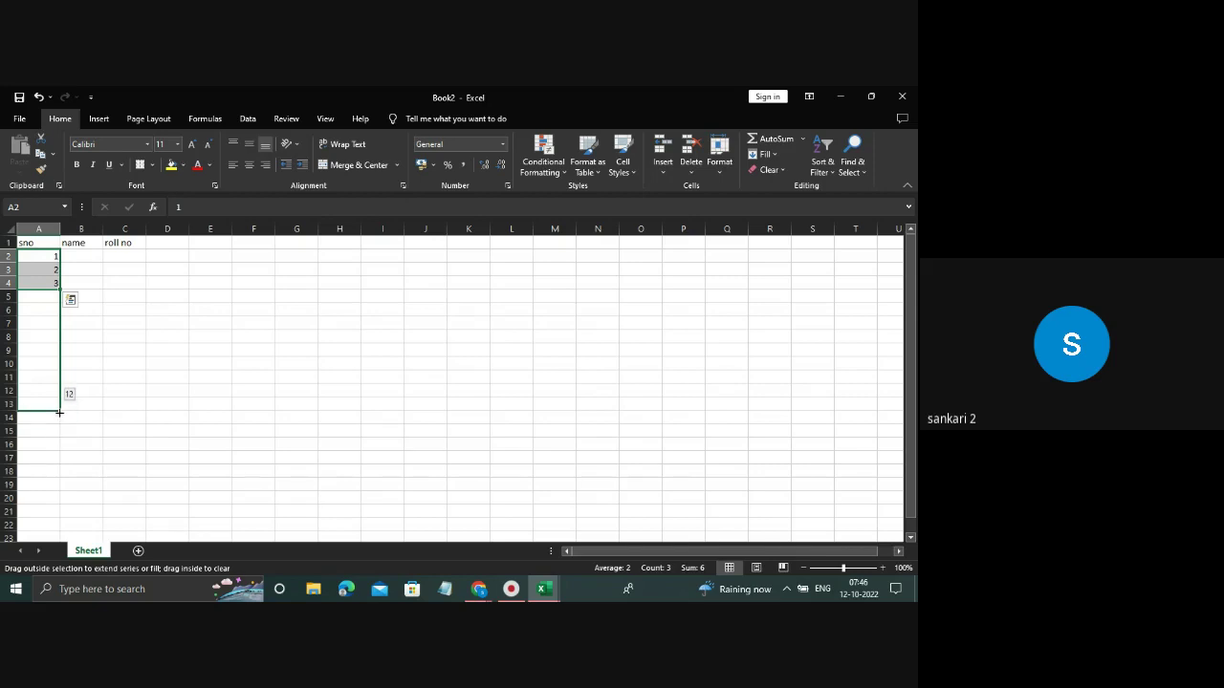
mouse_move(62, 429)
mouse_down()
mouse_move(58, 548)
mouse_move(44, 475)
mouse_move(60, 274)
mouse_up()
scroll(100, 269, up, 3)
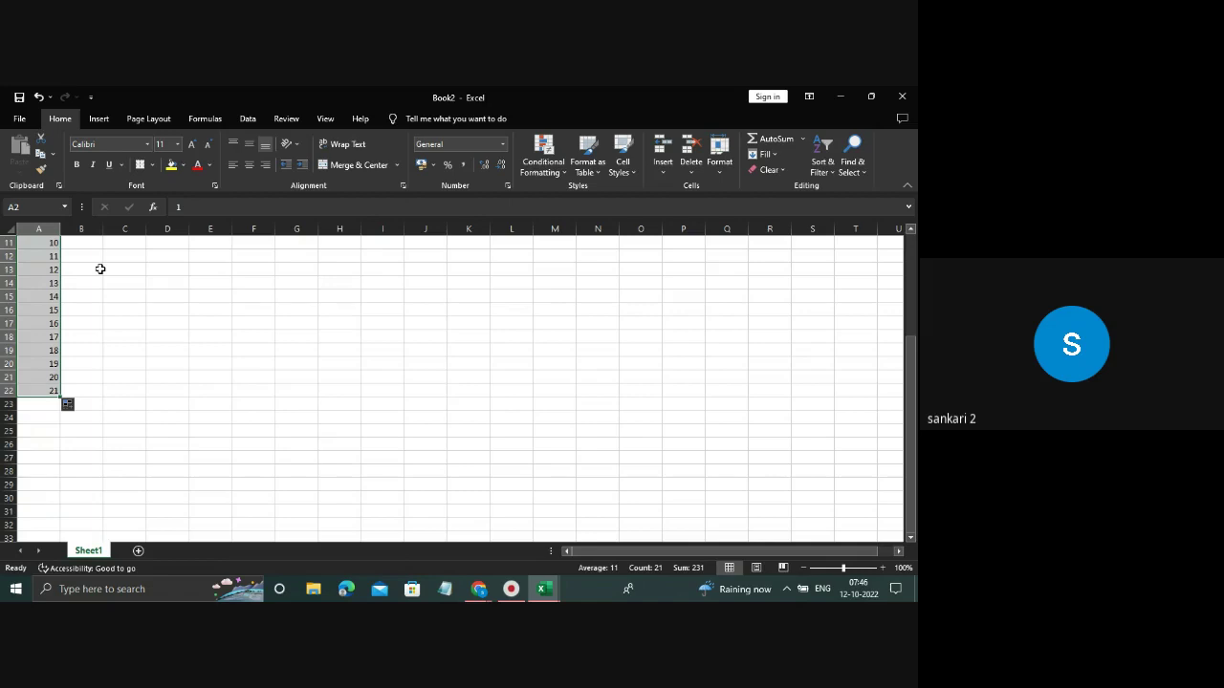
scroll(99, 269, up, 4)
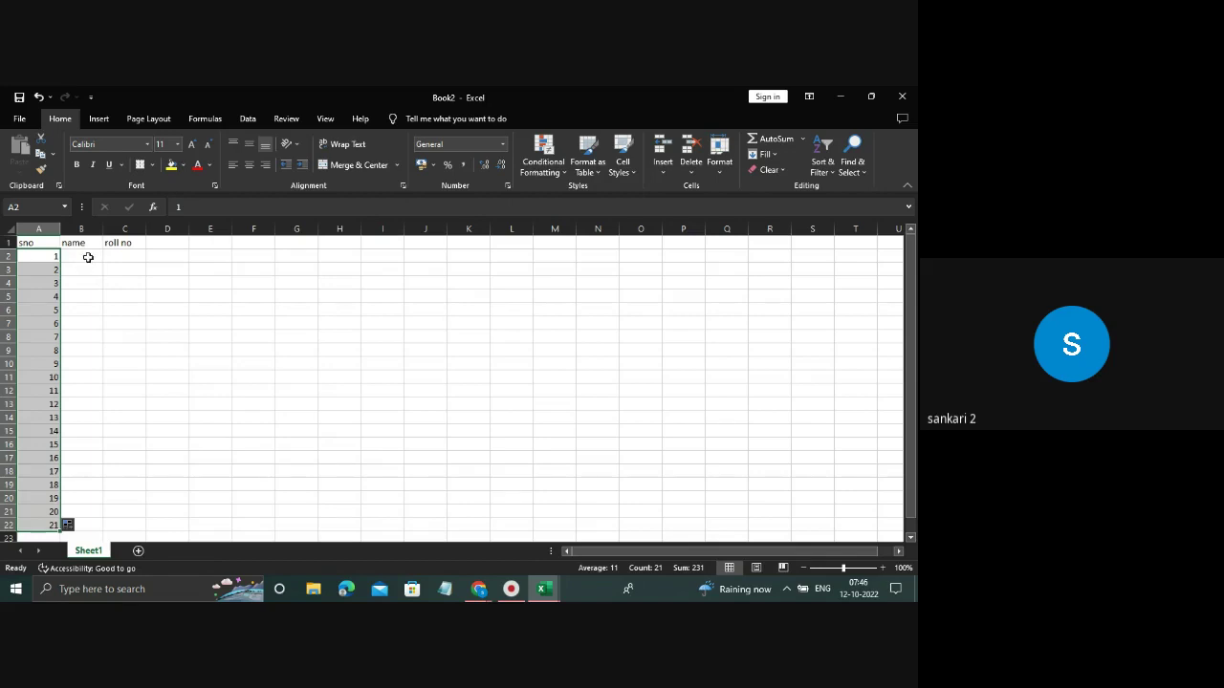
Enter the first student's name in B2 and the second student's full name in B3.
click(87, 257)
text(d)
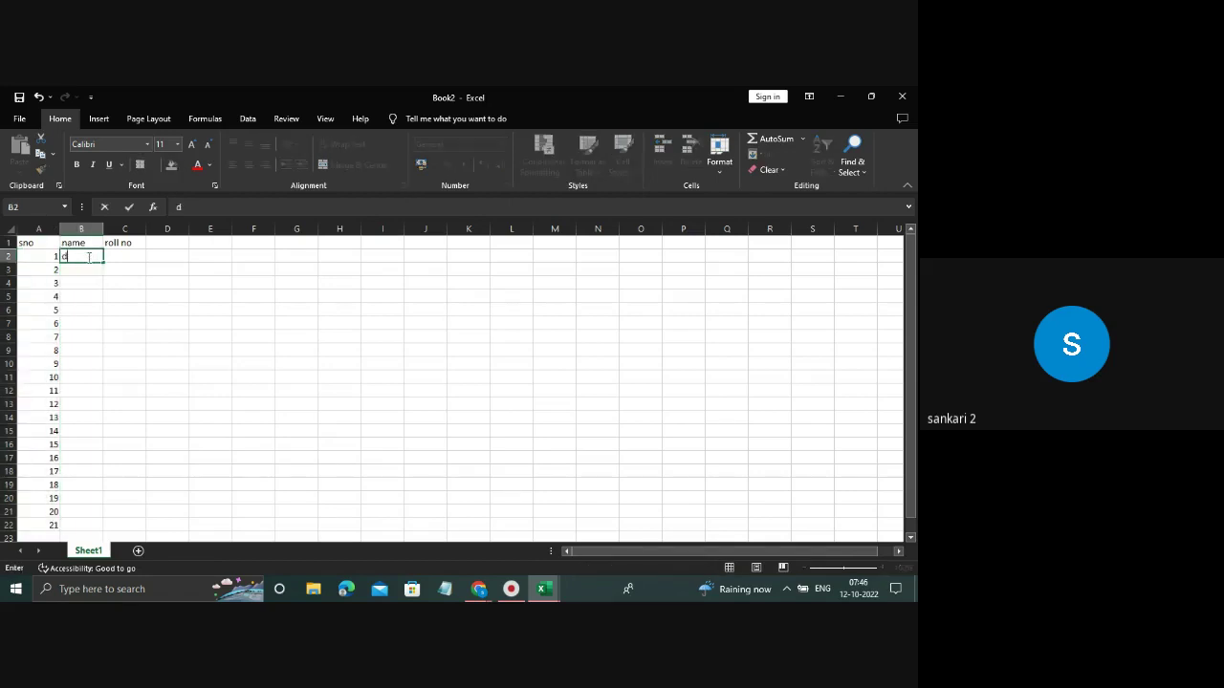
text(evi)
key(Return)
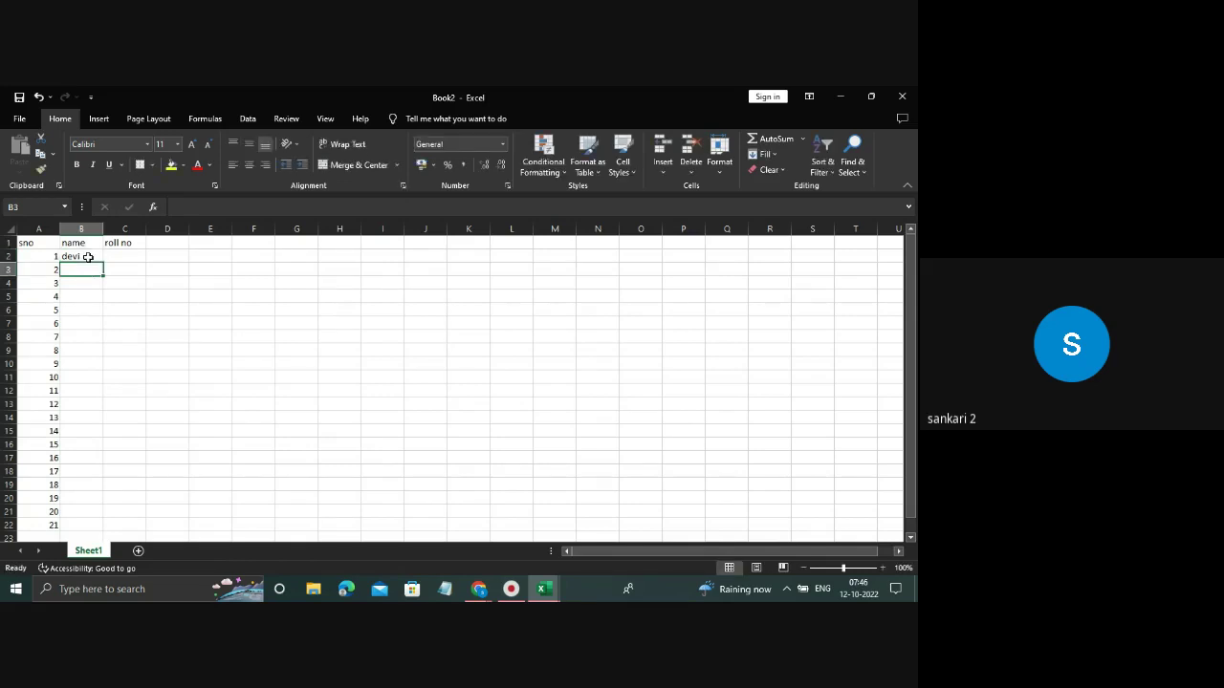
text(ku)
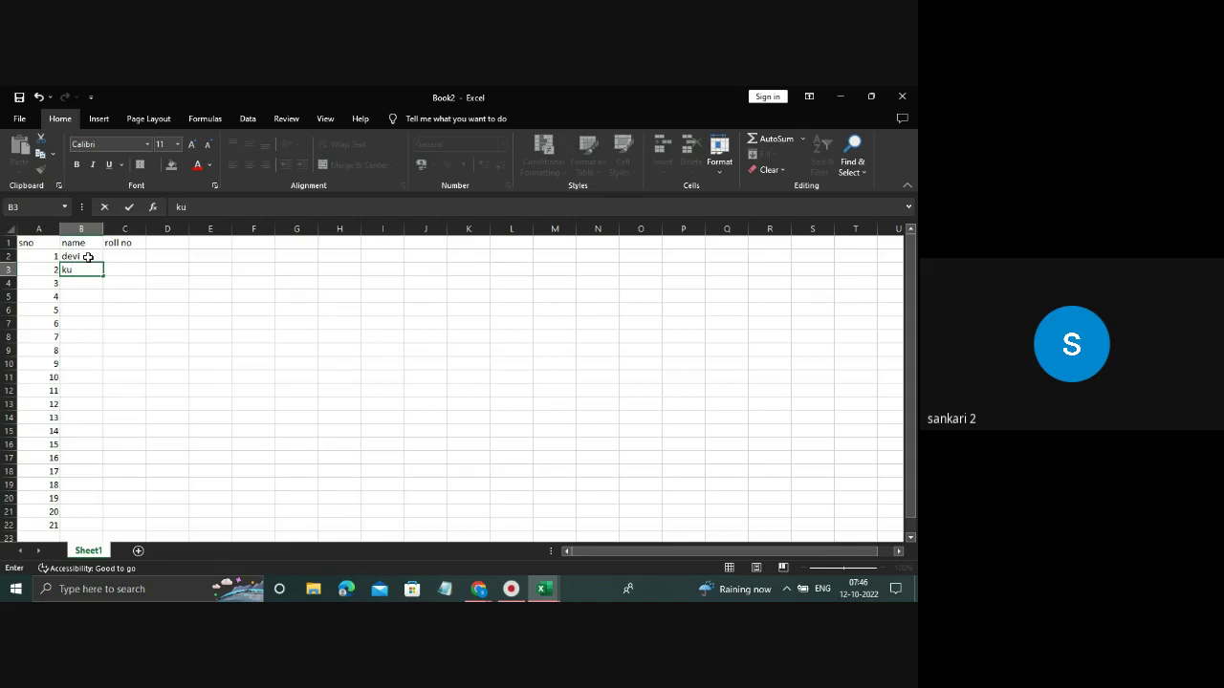
key(BackSpace)
key(BackSpace)
text(th)
key(BackSpace)
key(BackSpace)
text(pr)
text(asan)
text(na)
text( siv)
text(a kuma)
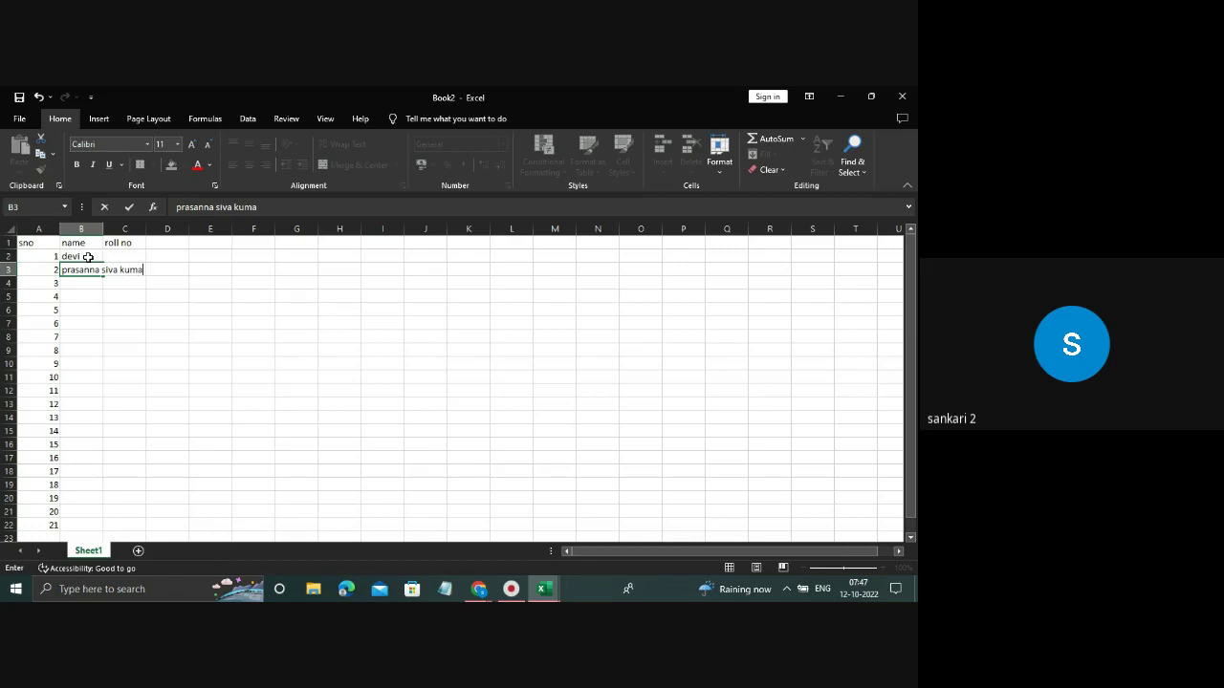
text(r)
Widen column B to fit the full name in B3, and widen column C for roll numbers.
click(101, 228)
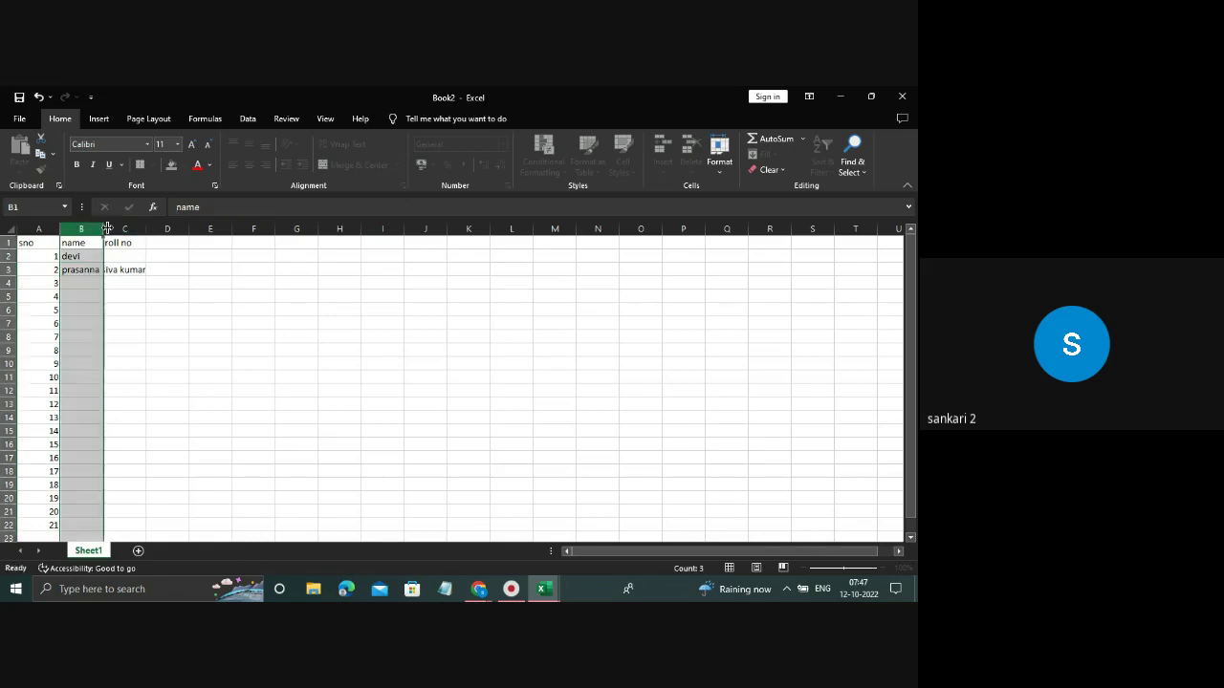
drag(102, 226, 150, 227)
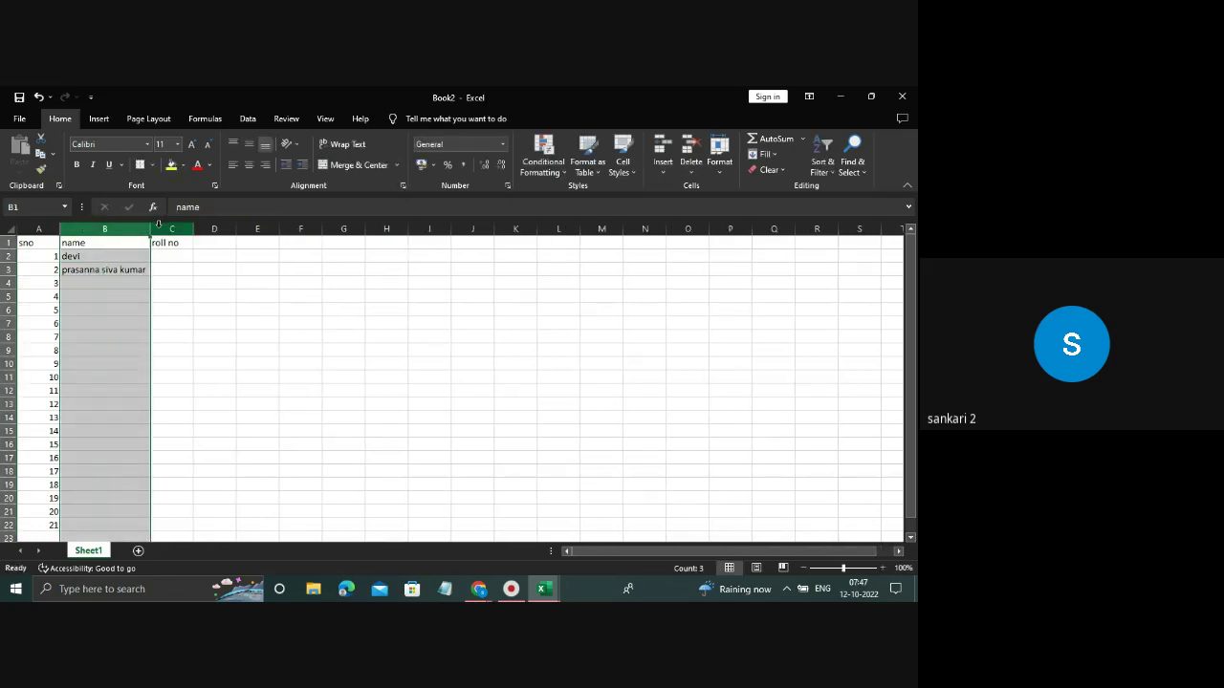
click(132, 267)
click(131, 297)
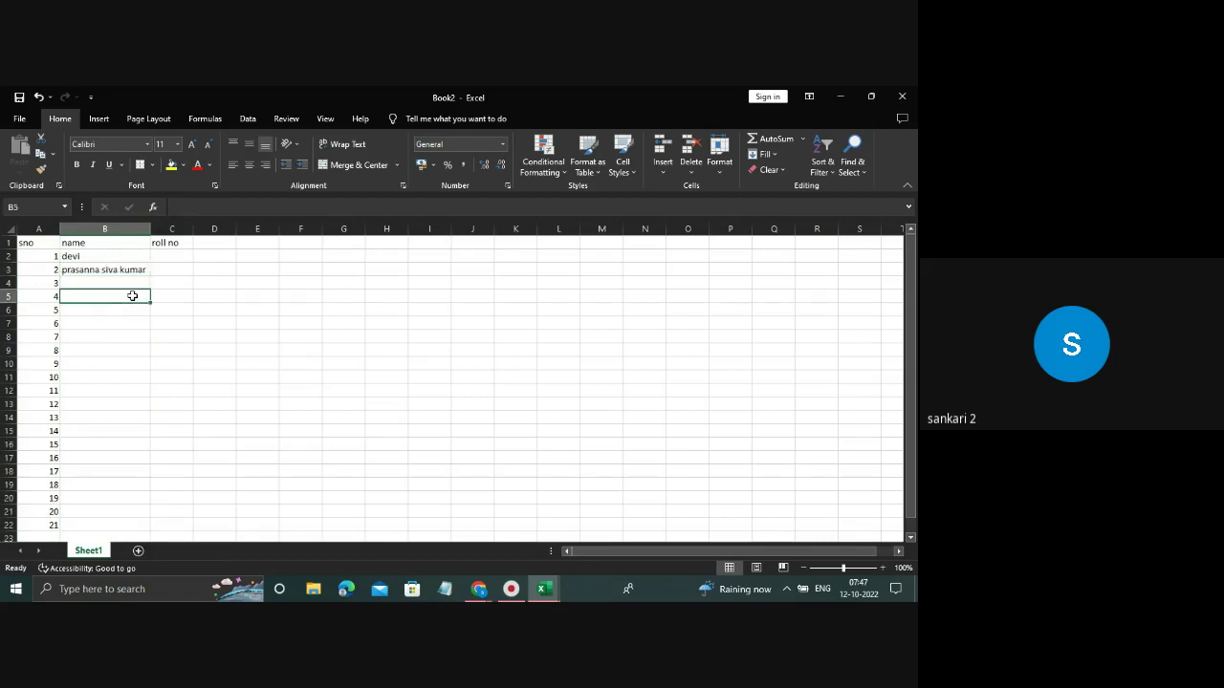
click(131, 316)
double_click(134, 323)
click(131, 336)
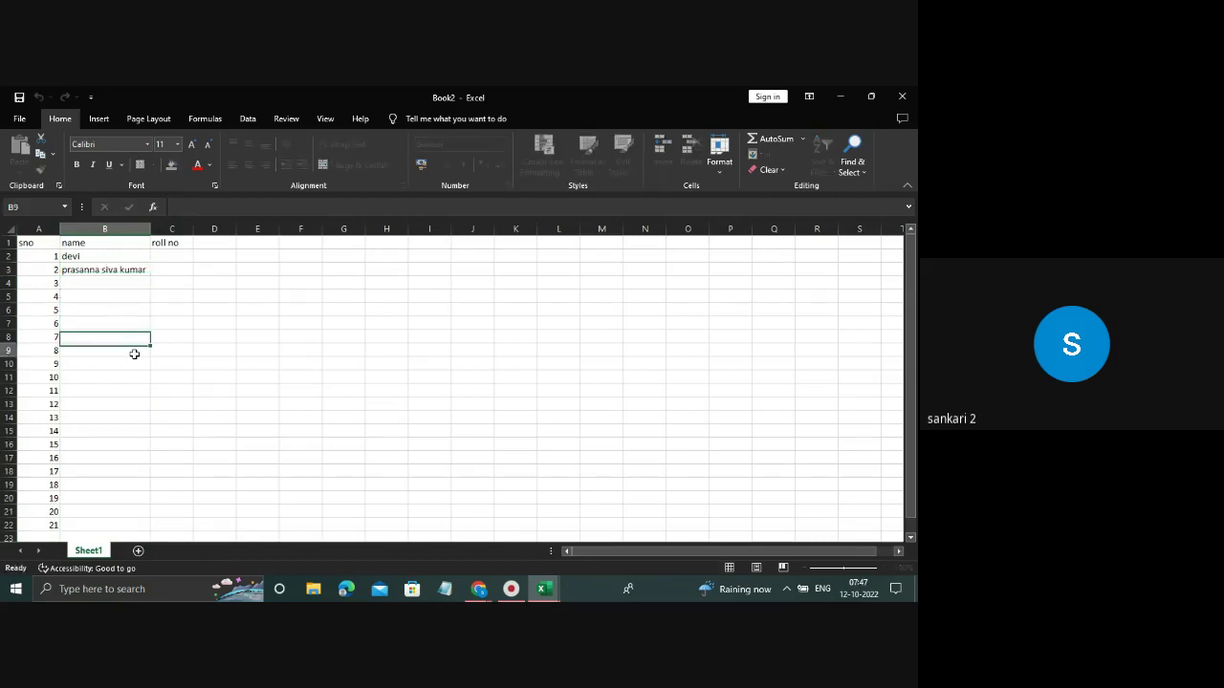
click(131, 352)
click(132, 296)
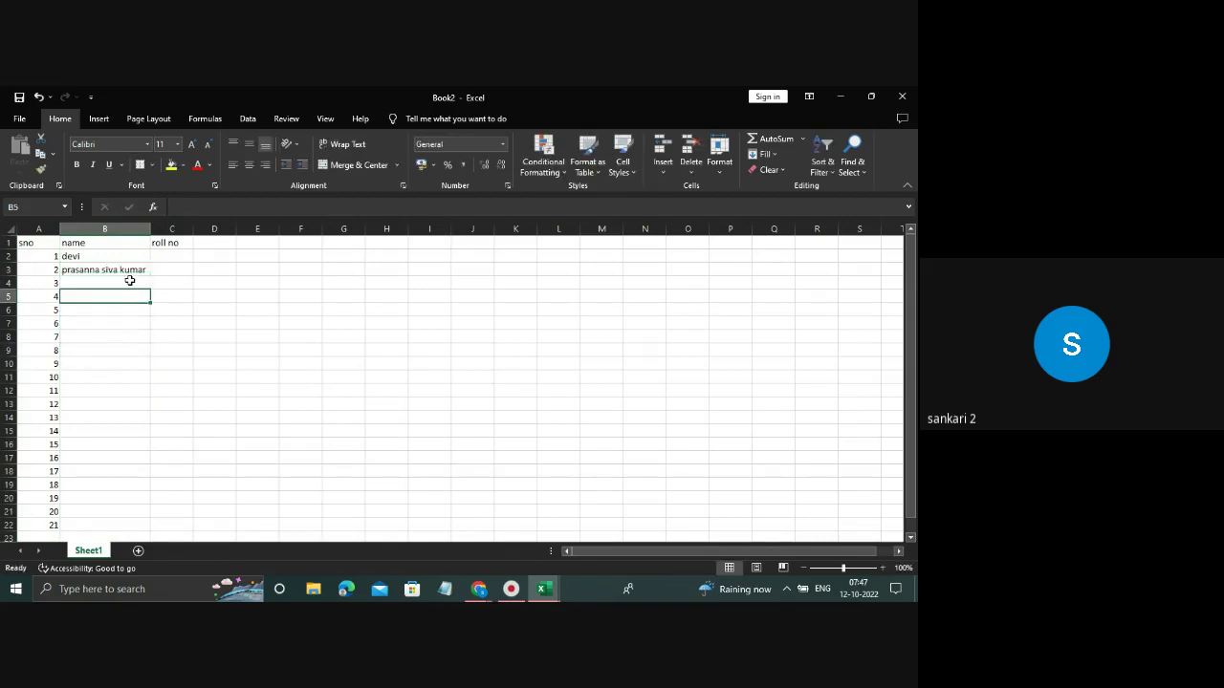
click(130, 280)
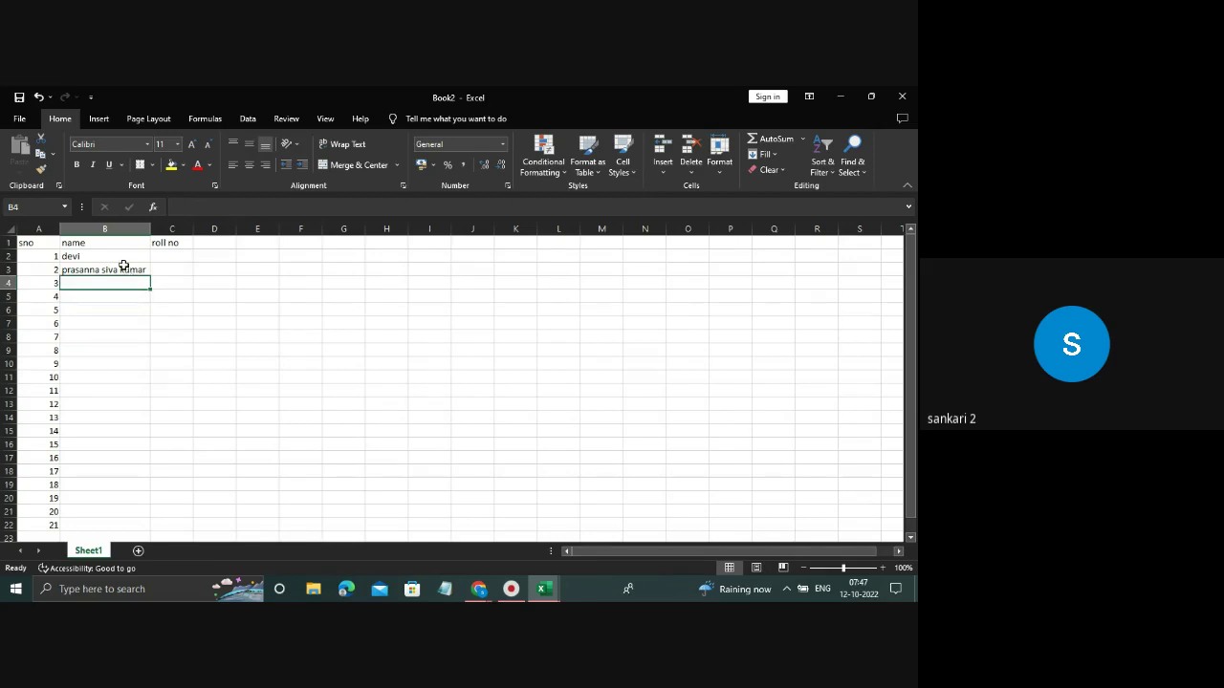
click(123, 258)
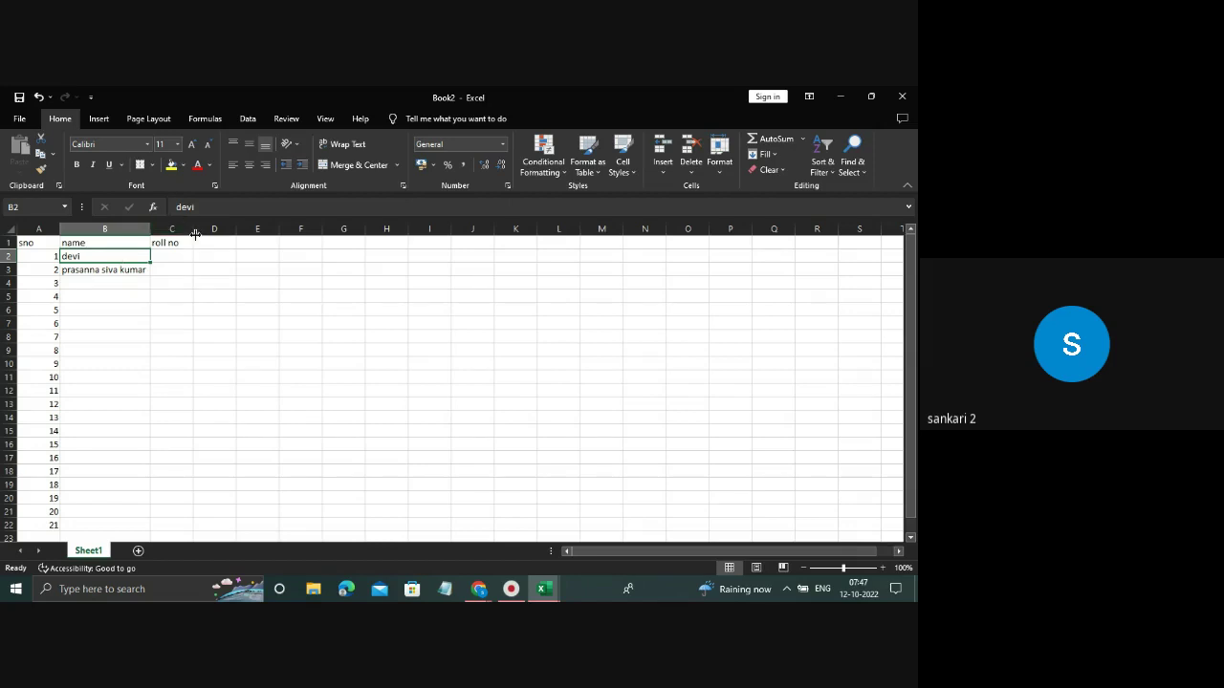
drag(192, 232, 231, 233)
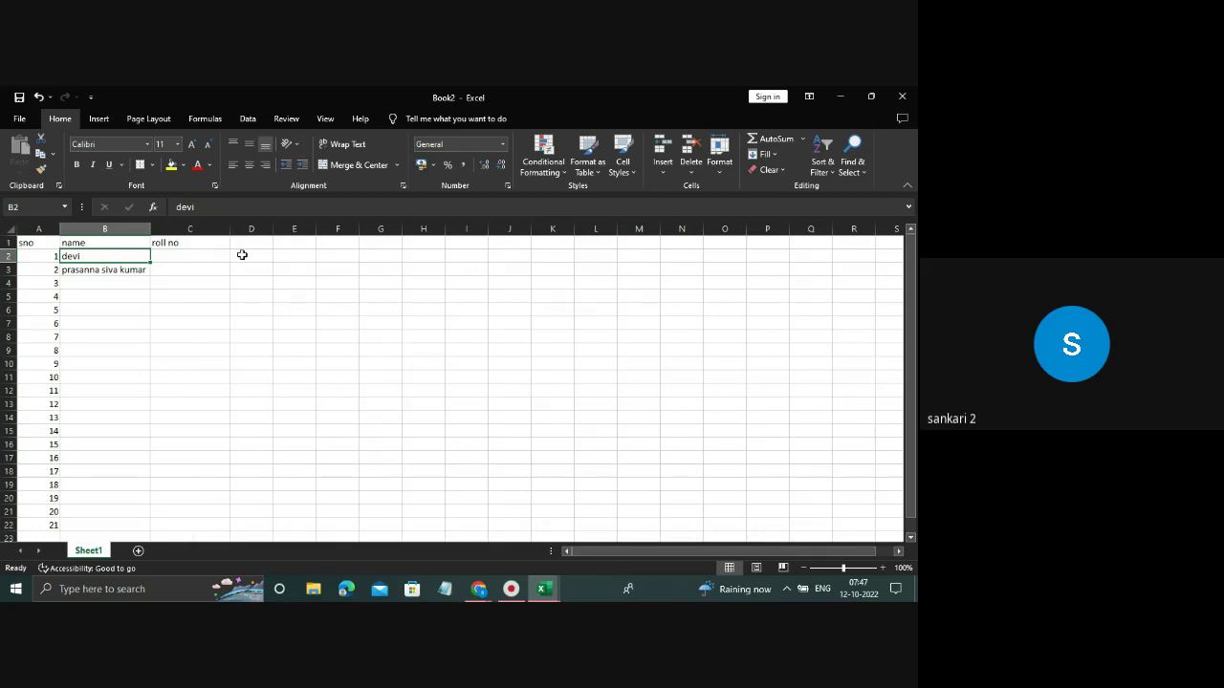
click(202, 254)
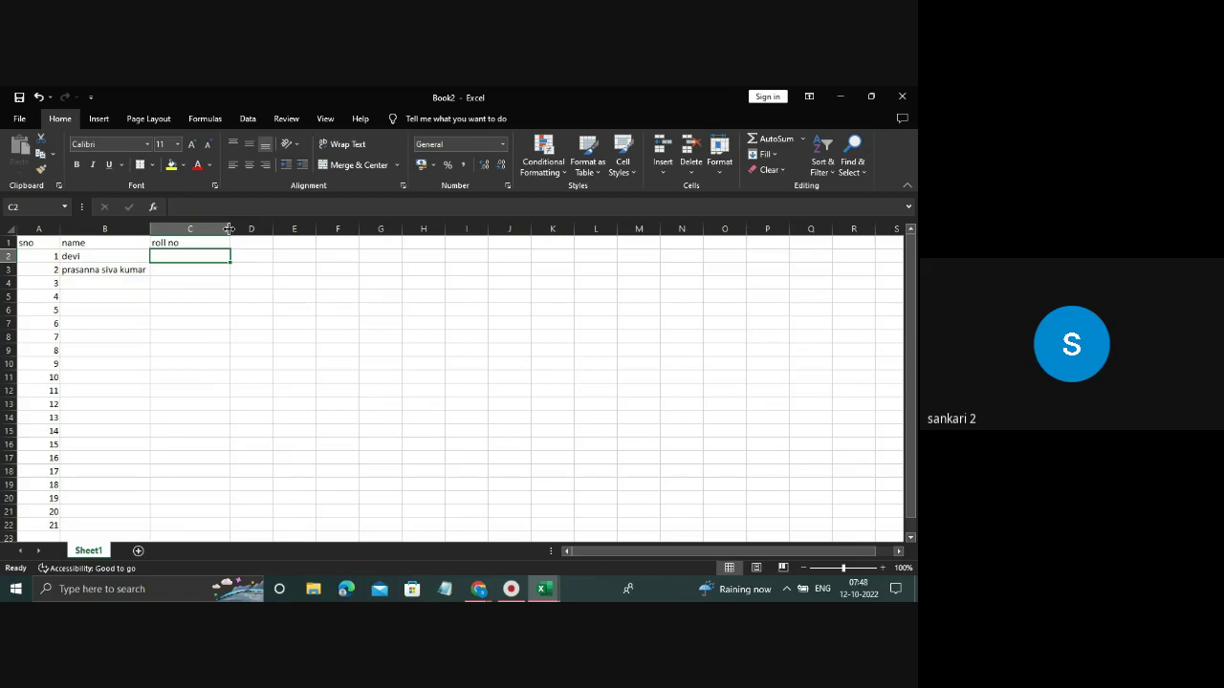
Give cell B3 a yellow fill and recolour its name text orange.
click(137, 270)
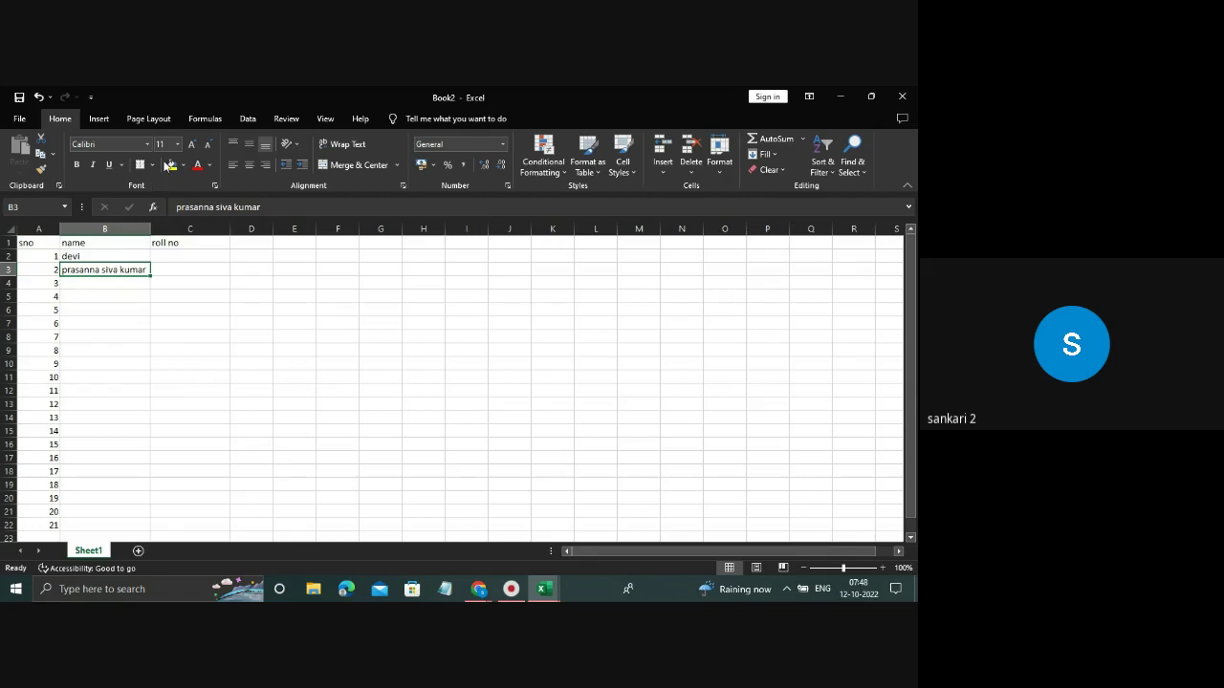
click(173, 167)
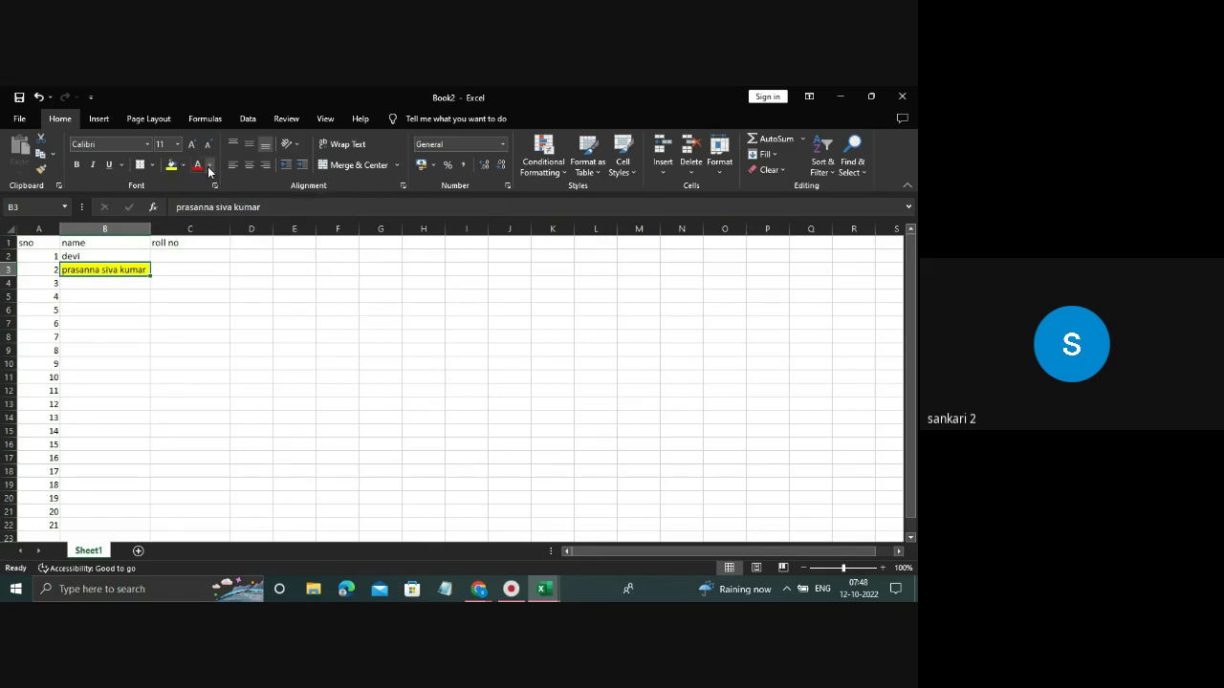
click(209, 167)
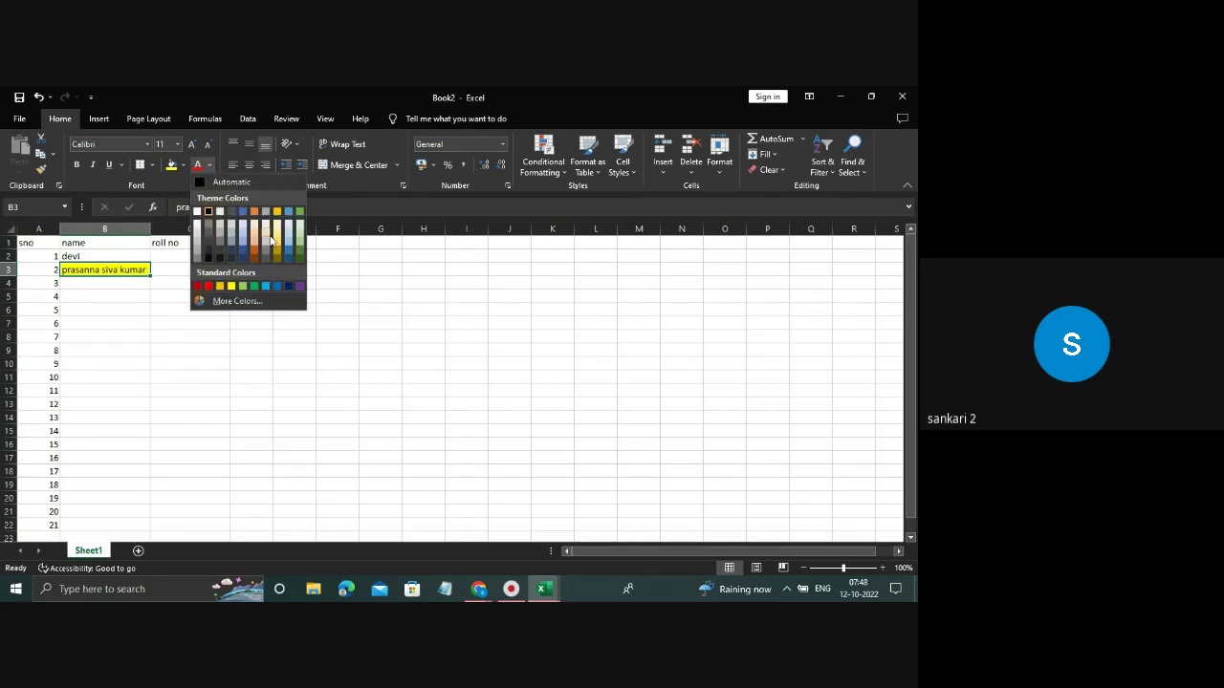
click(275, 241)
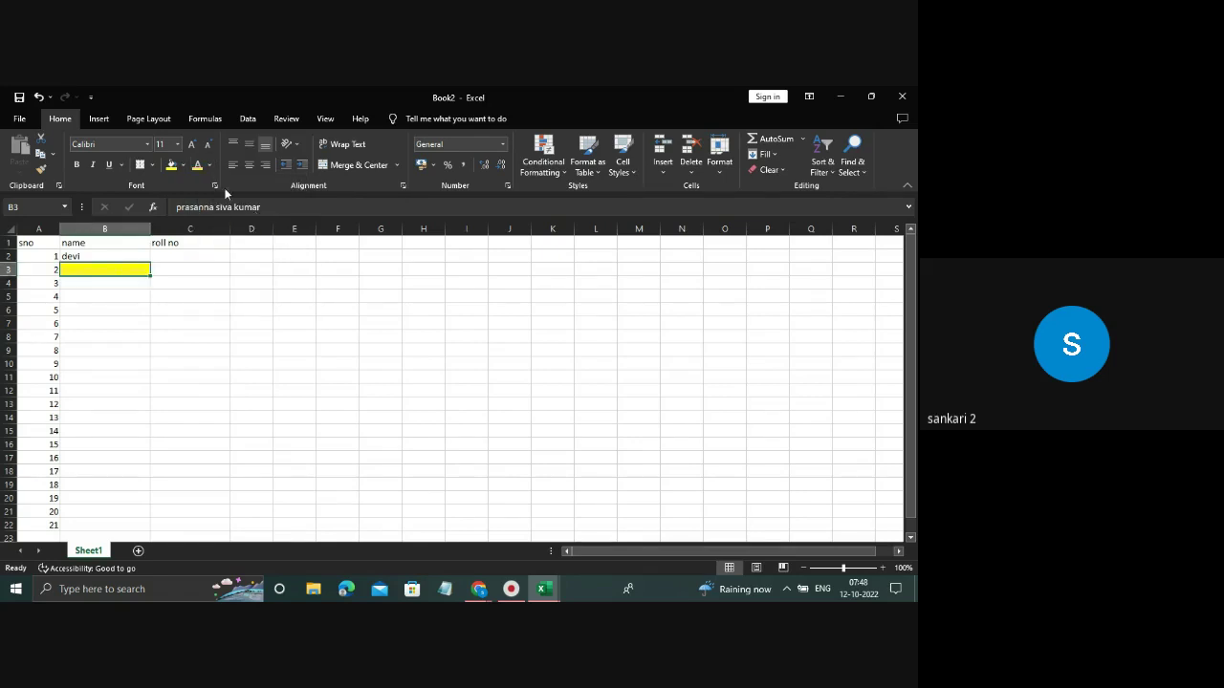
click(210, 166)
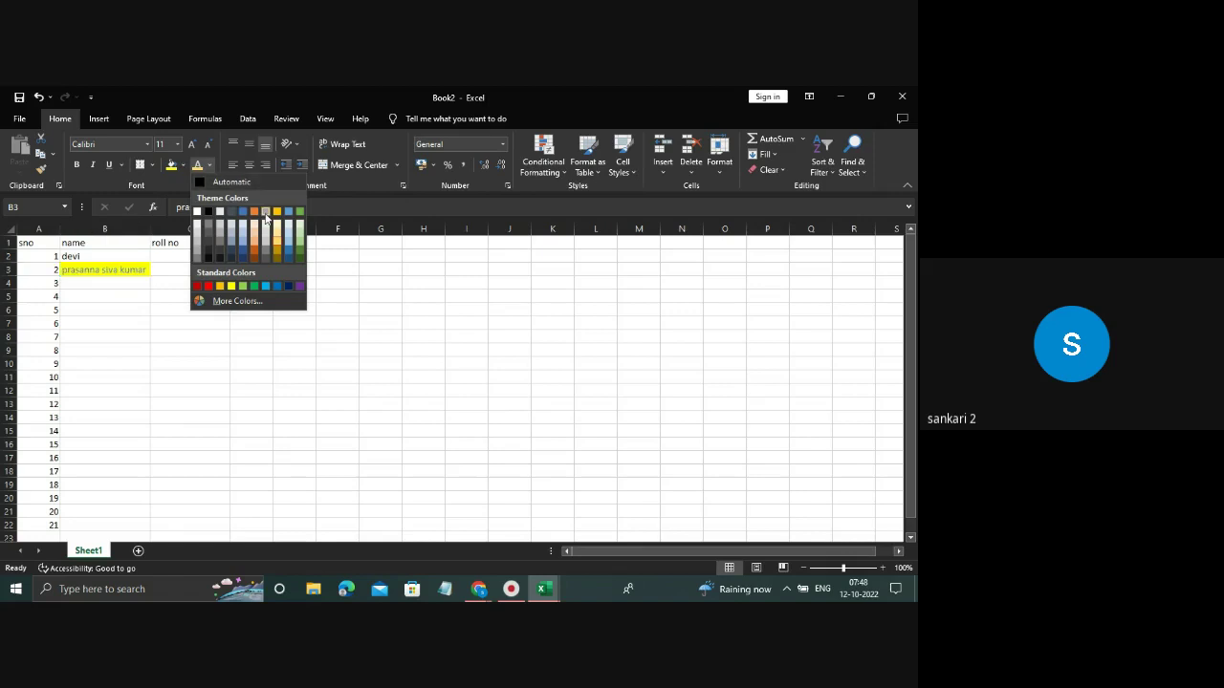
click(240, 210)
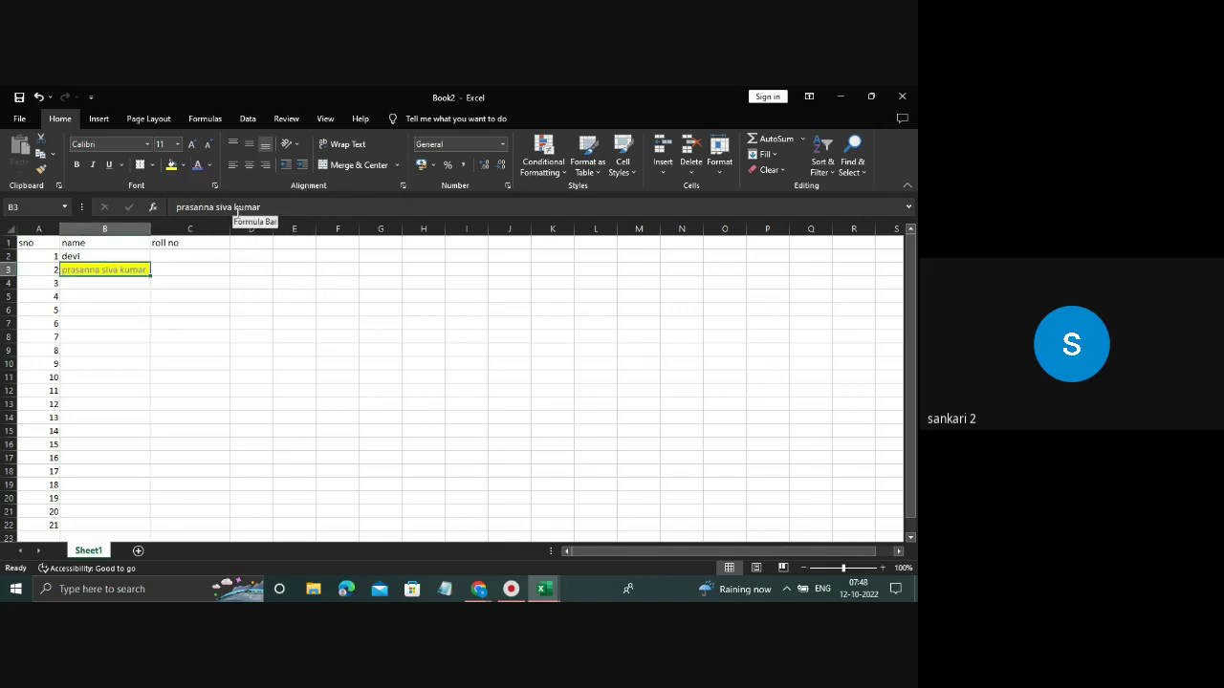
click(148, 145)
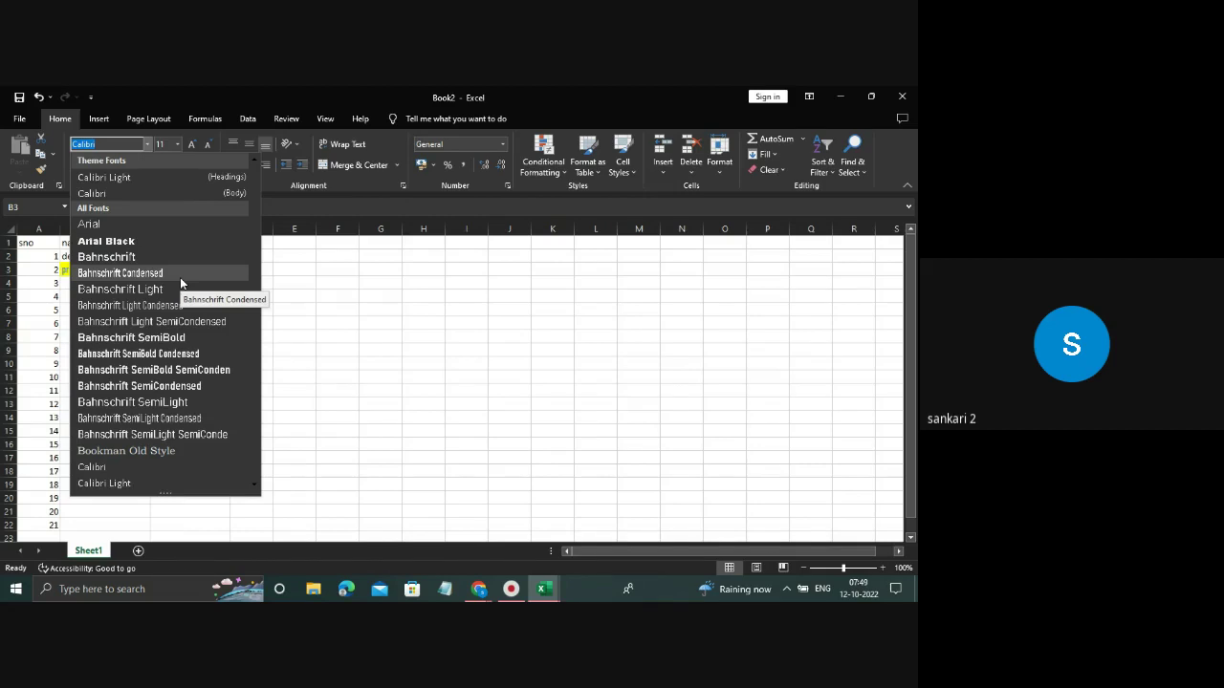
click(147, 469)
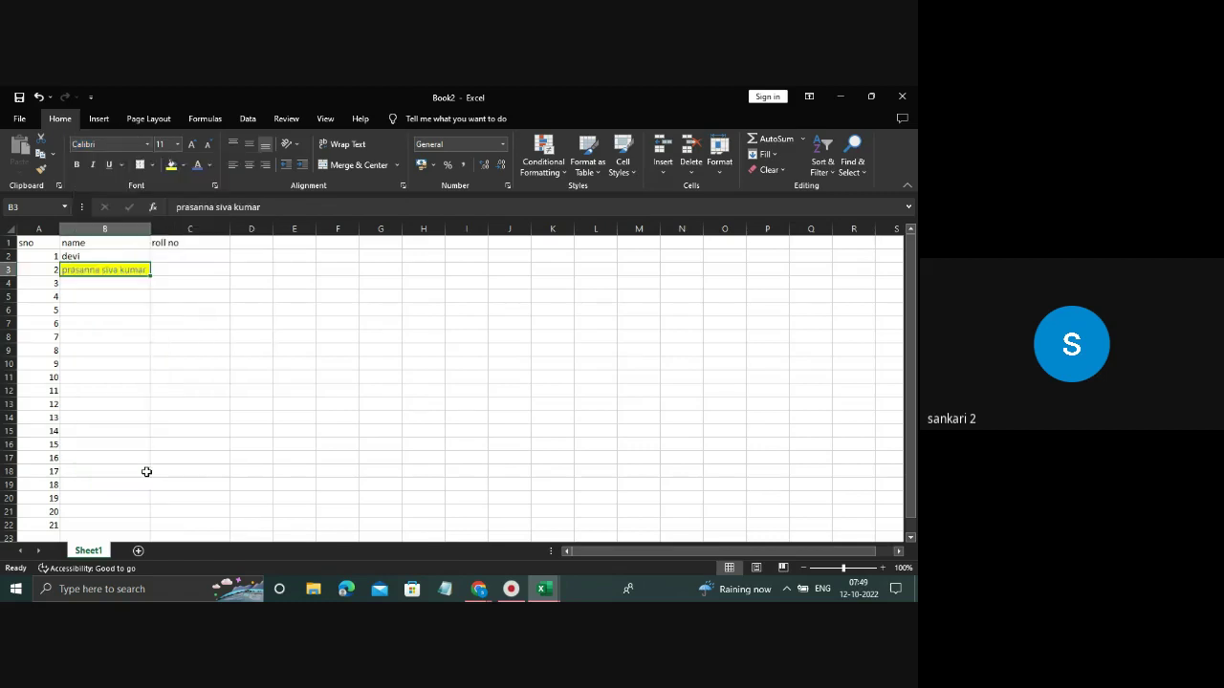
click(129, 255)
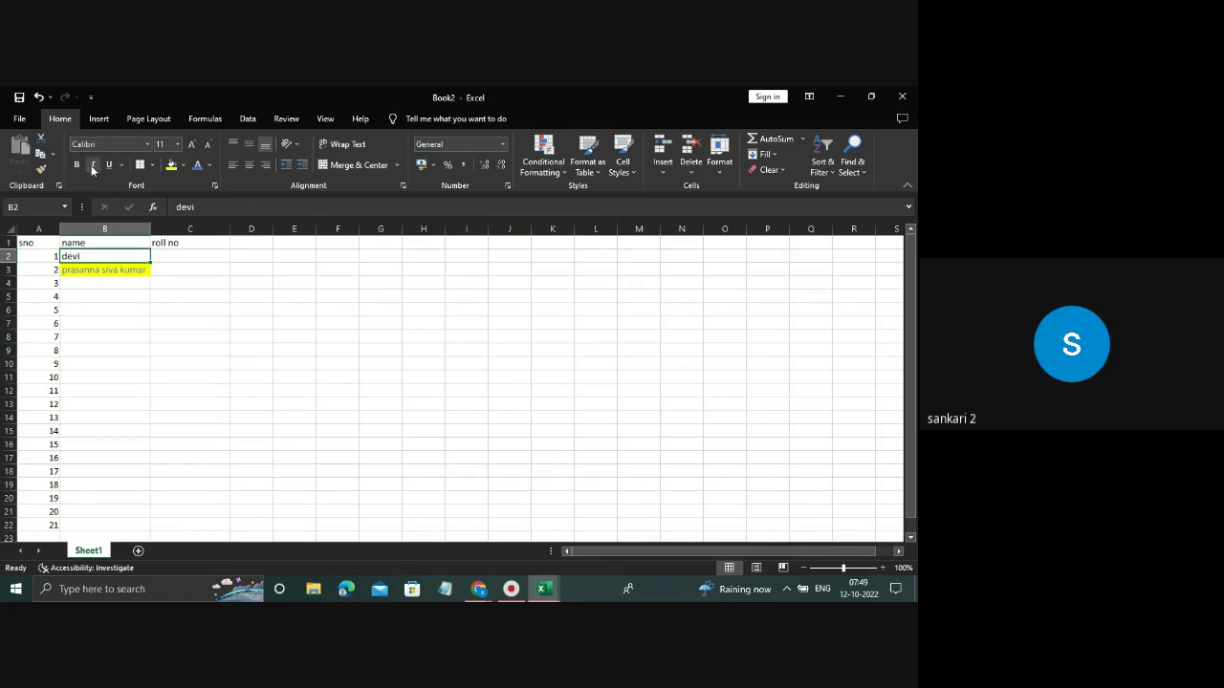
click(169, 143)
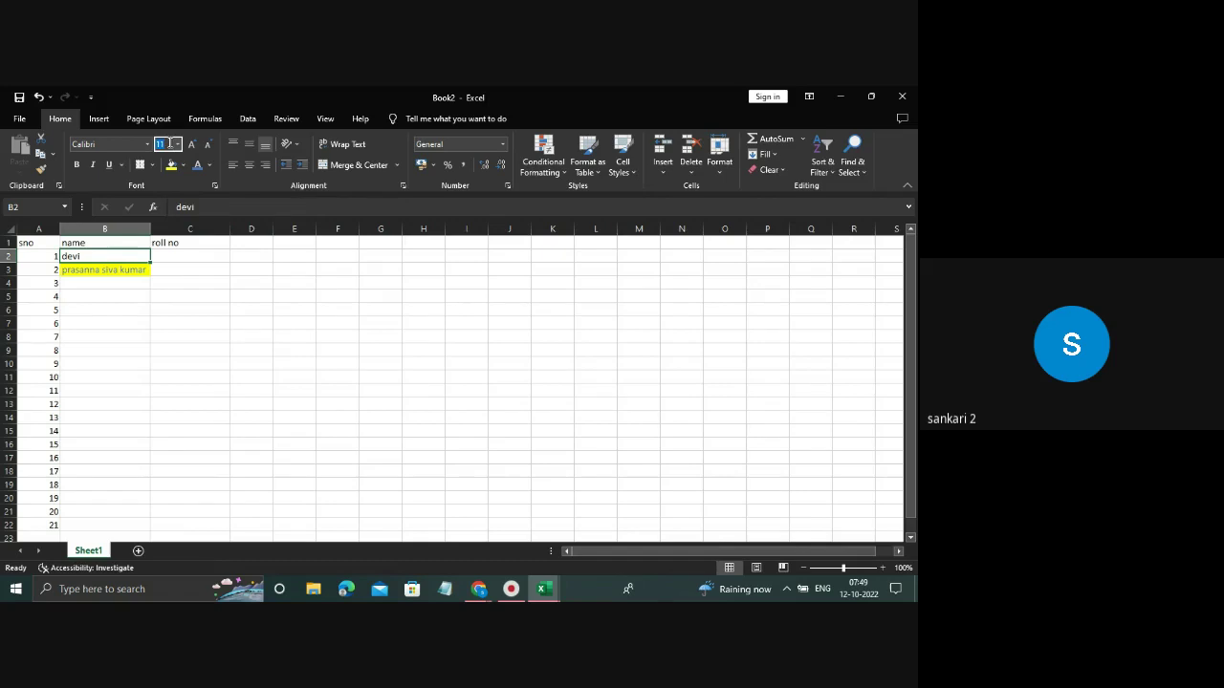
click(126, 266)
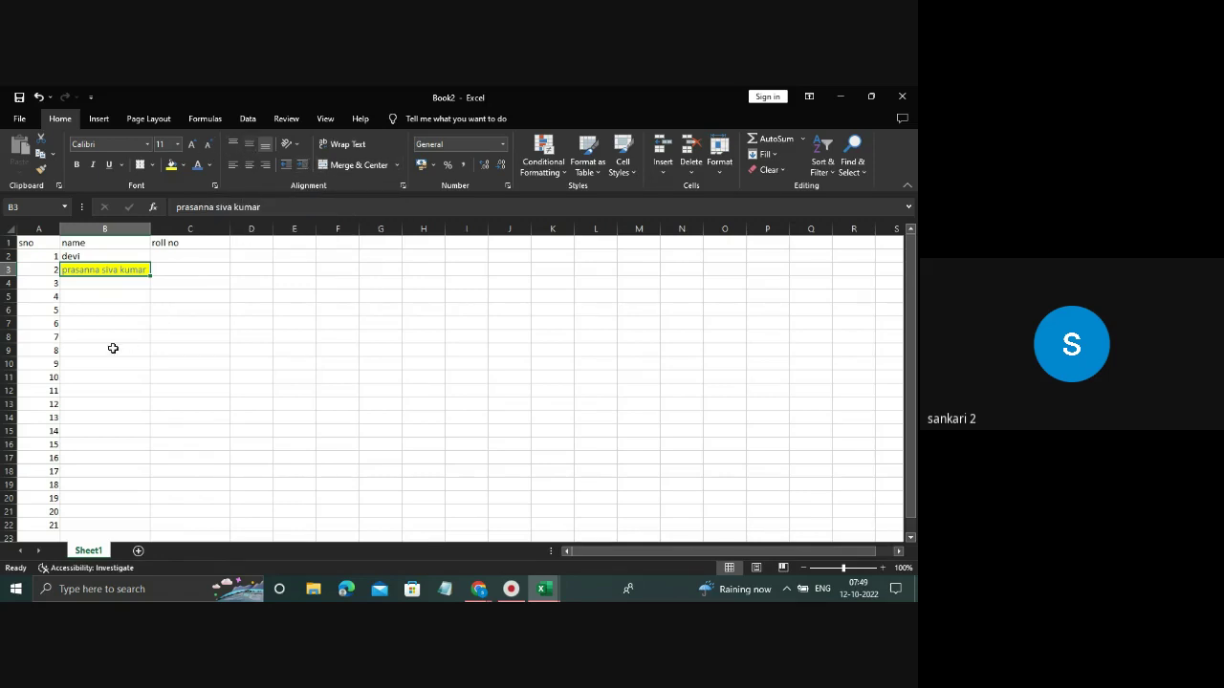
Add the headers 'start date' in D1 and 'end date' in E1.
click(267, 242)
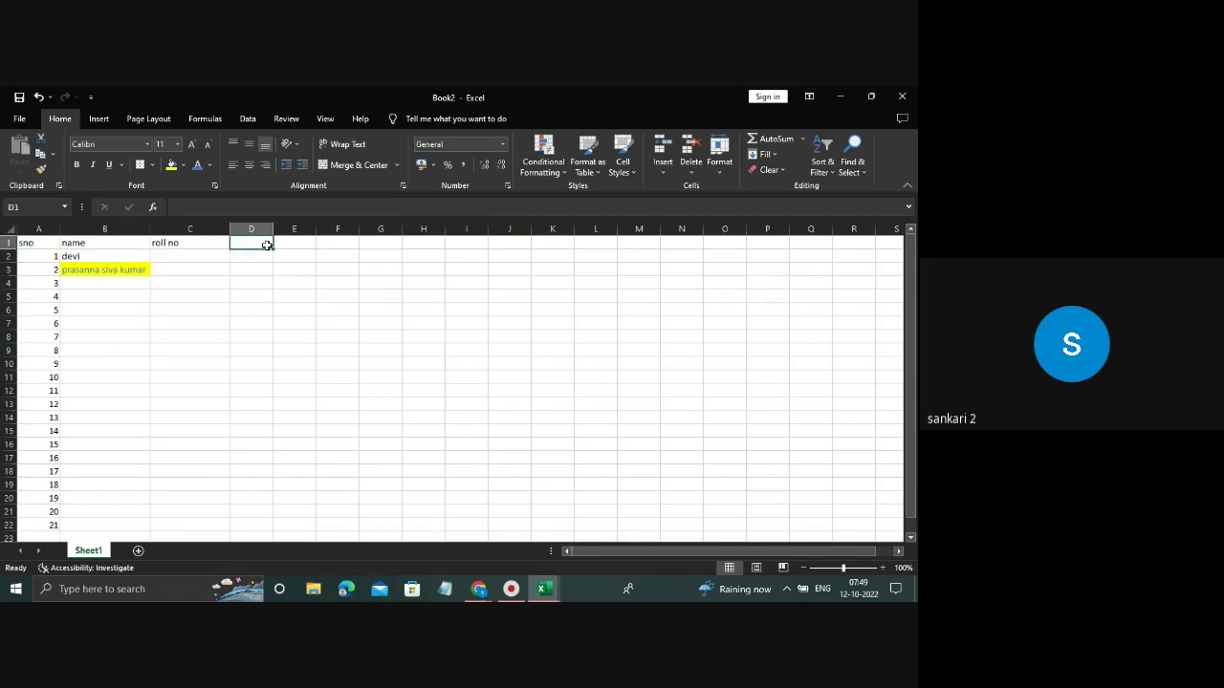
text(start)
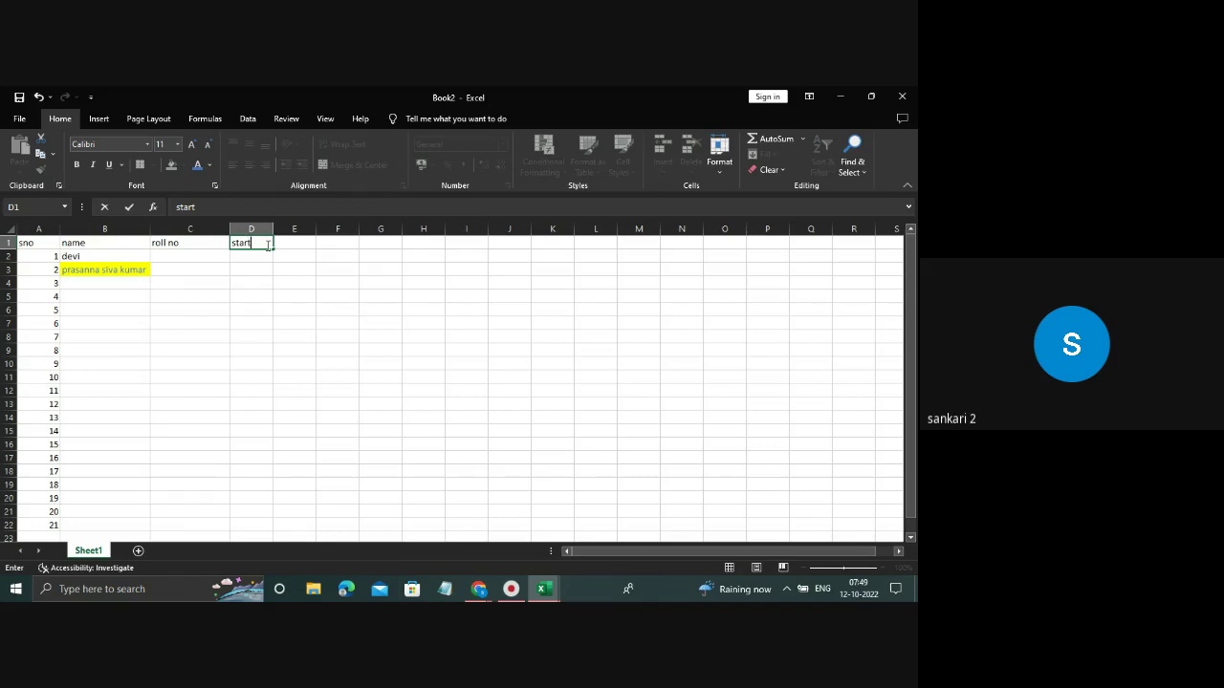
text( d)
text(ate)
key(Tab)
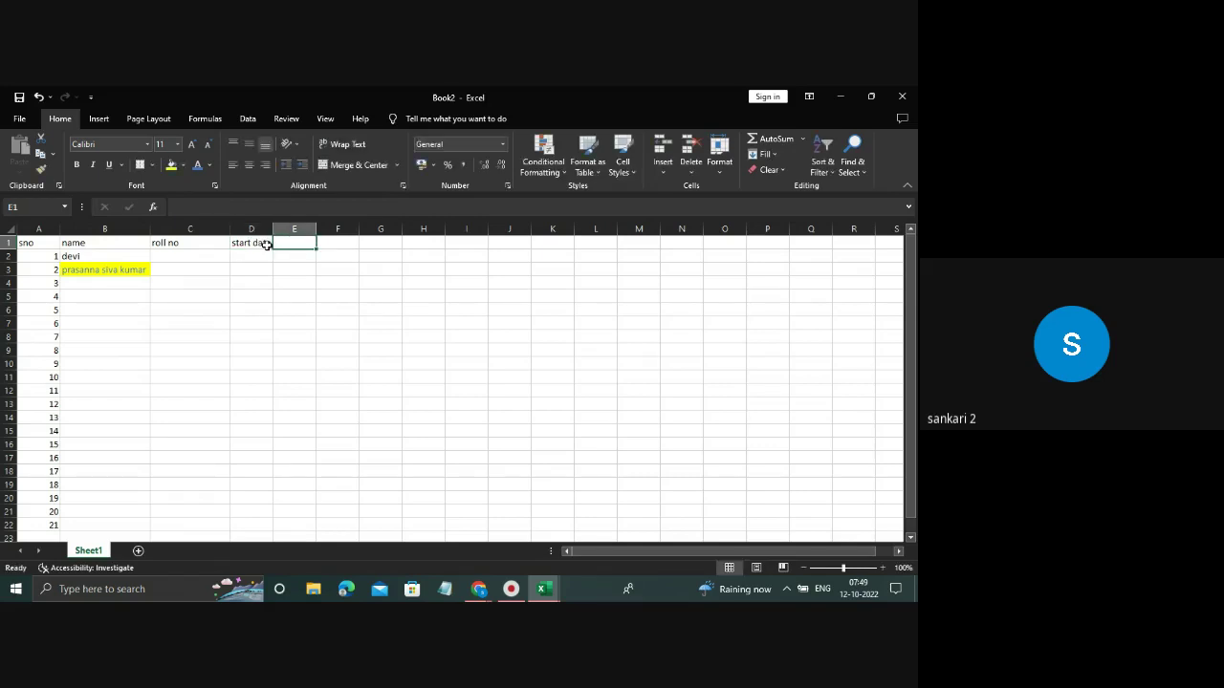
text(end)
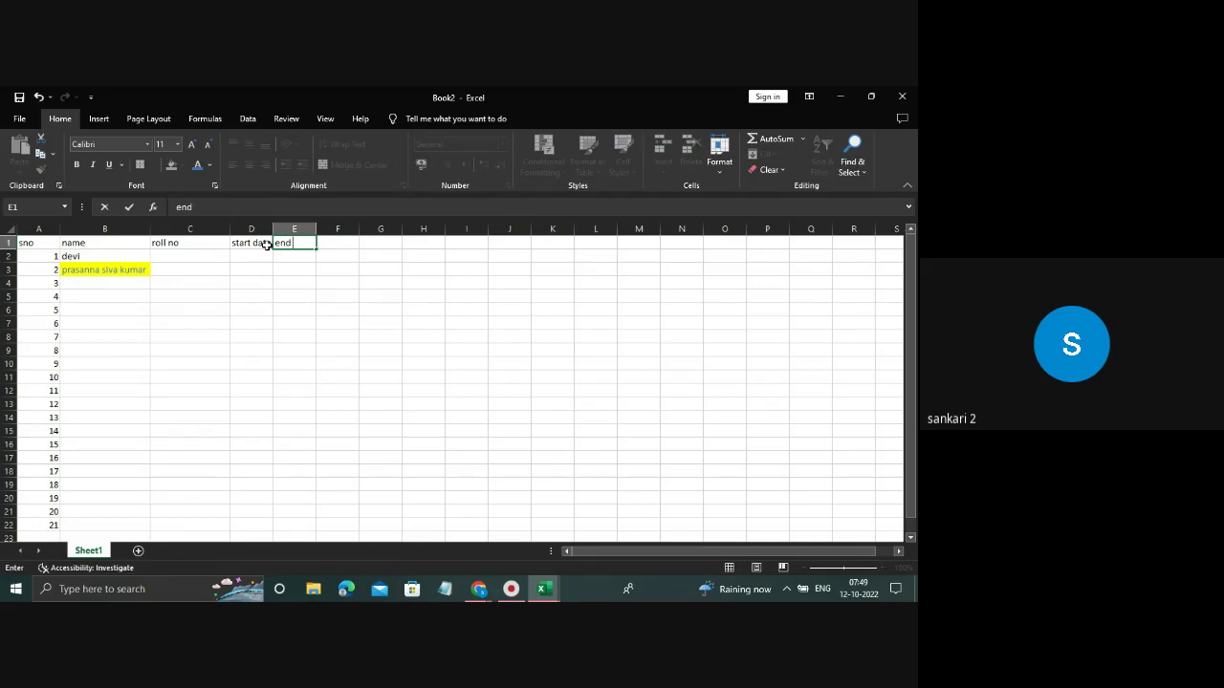
text( date)
click(261, 282)
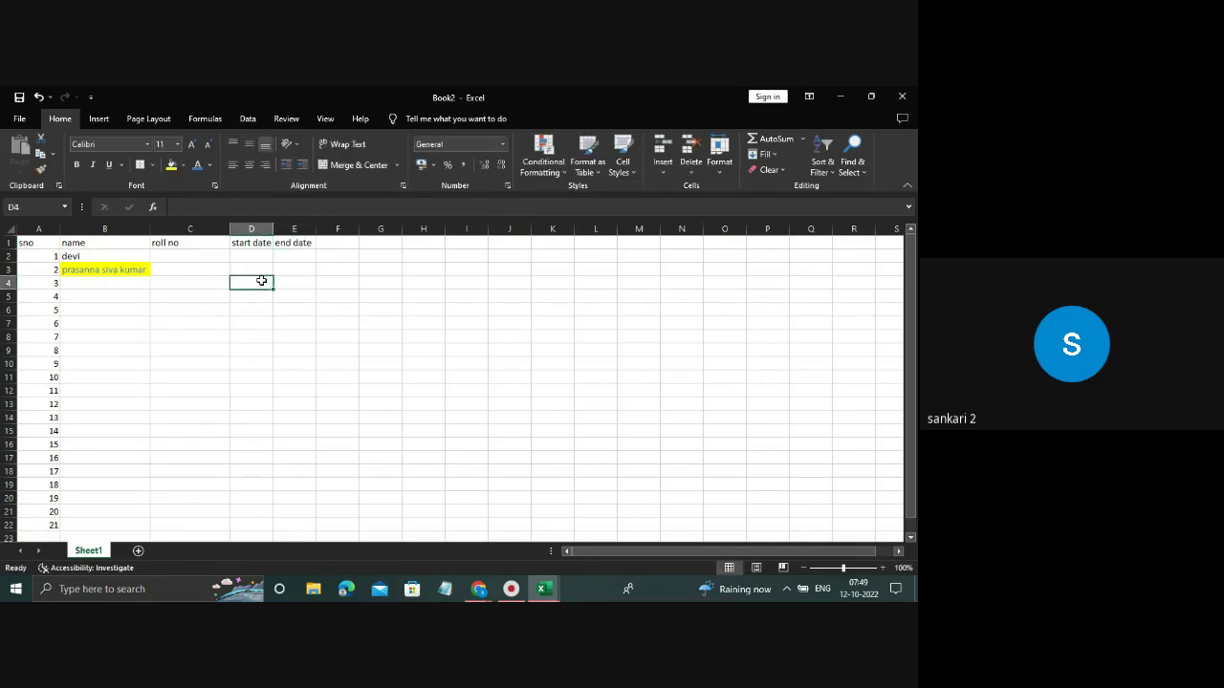
Enter the date 10/10/20 in cell D2.
click(263, 269)
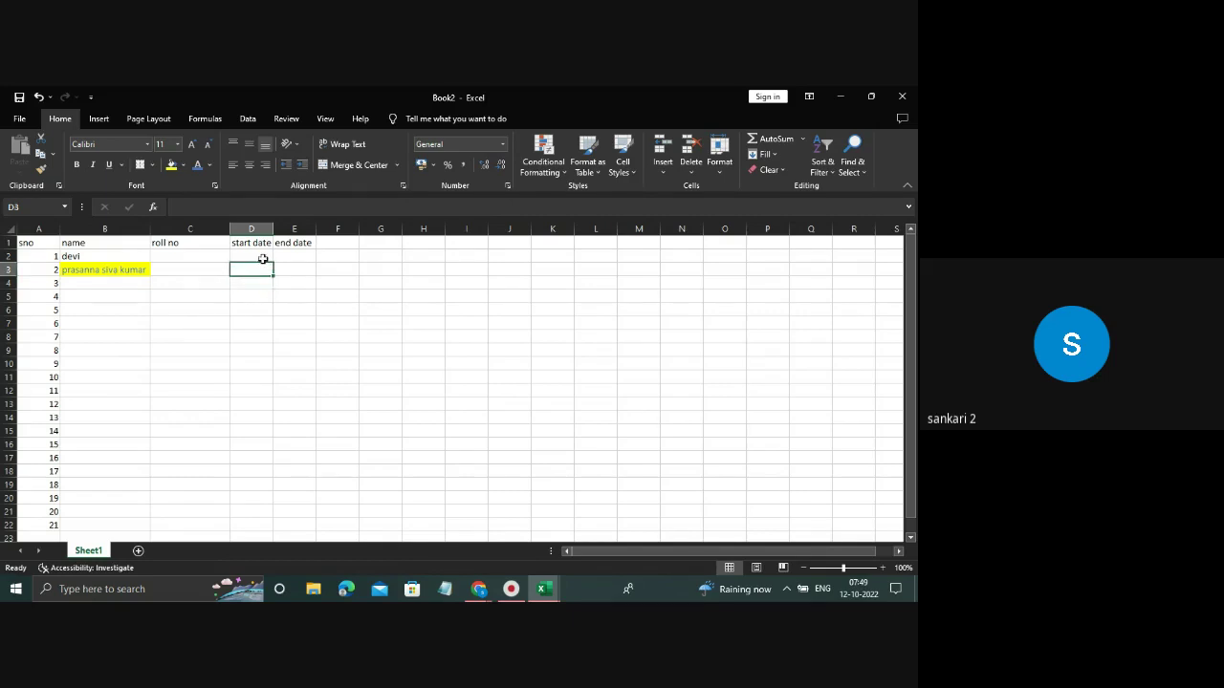
click(263, 257)
text(1)
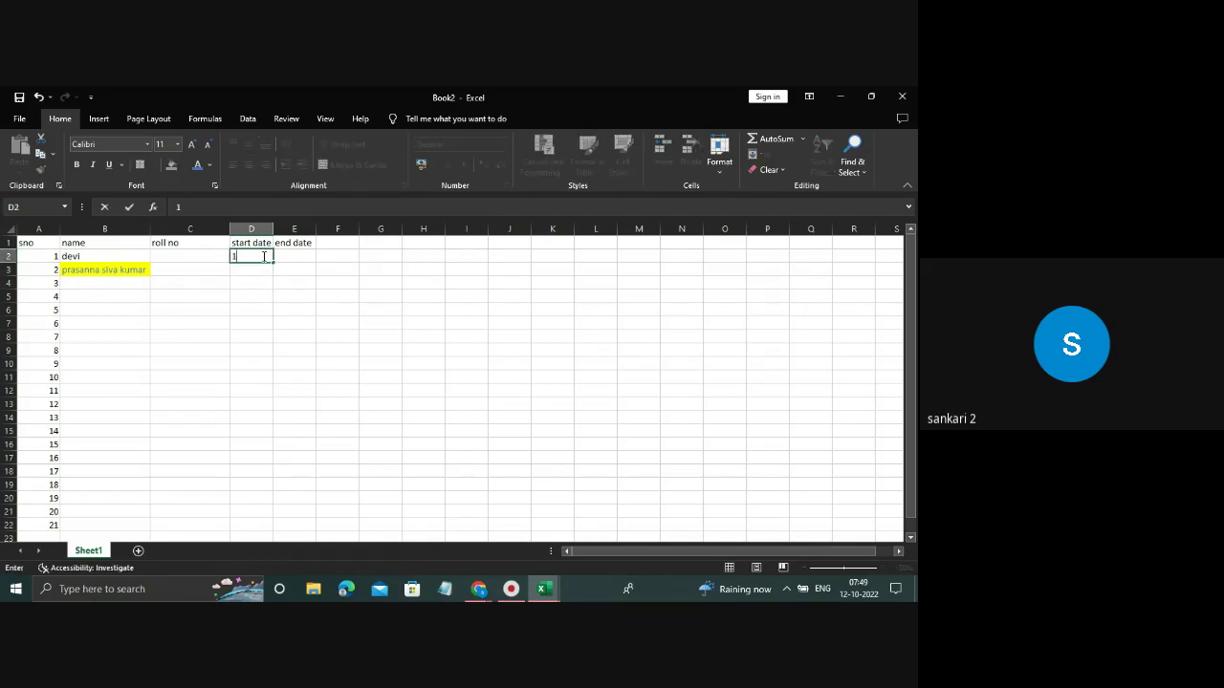
text(0/)
text(10/)
text(20)
Confirm the 10-10-2020 date in D2, then merge and centre it across D2:E2.
click(292, 266)
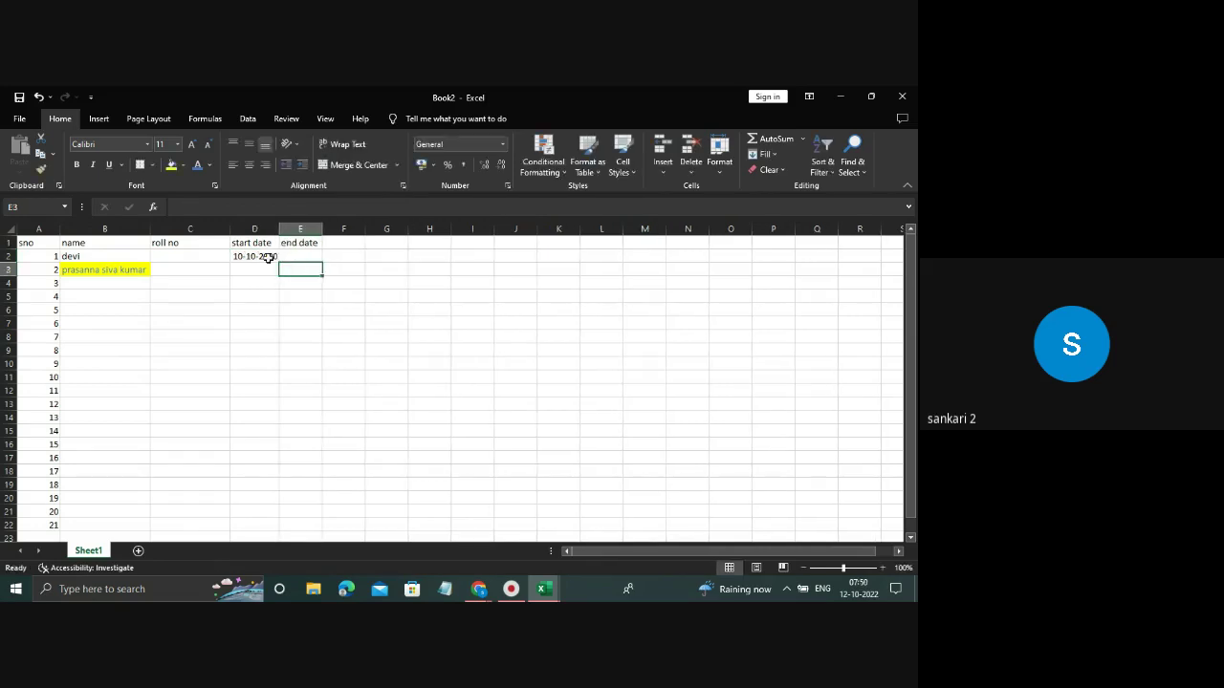
click(266, 254)
drag(265, 254, 306, 253)
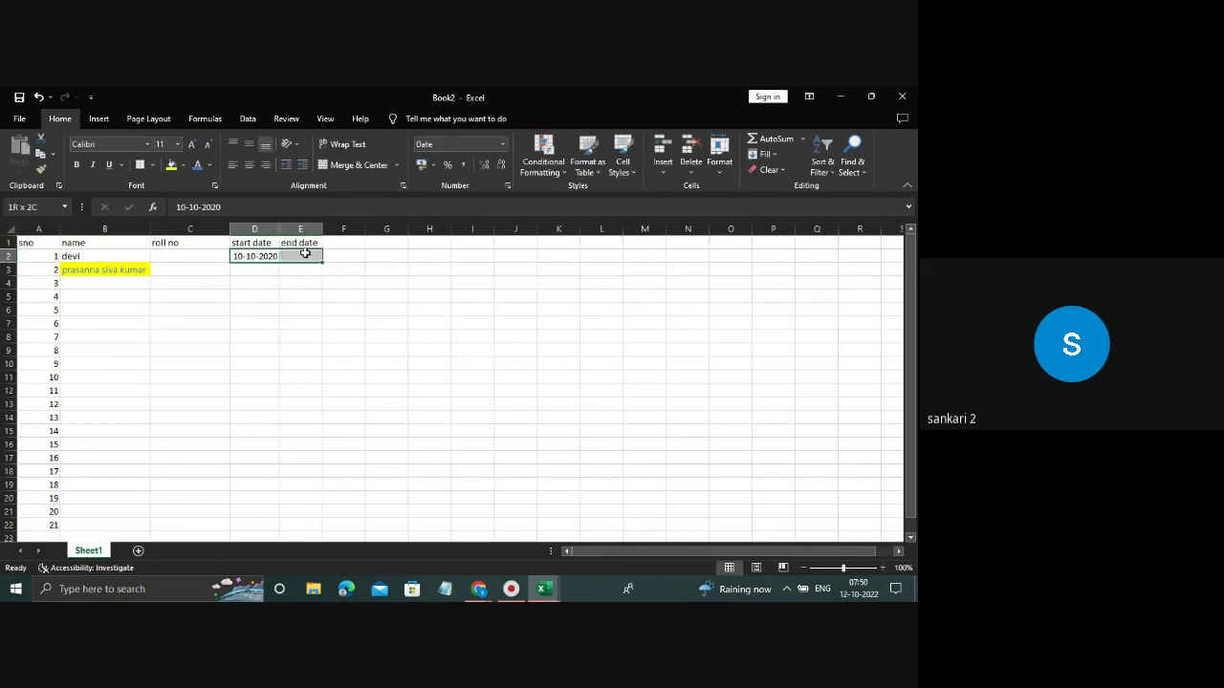
click(353, 165)
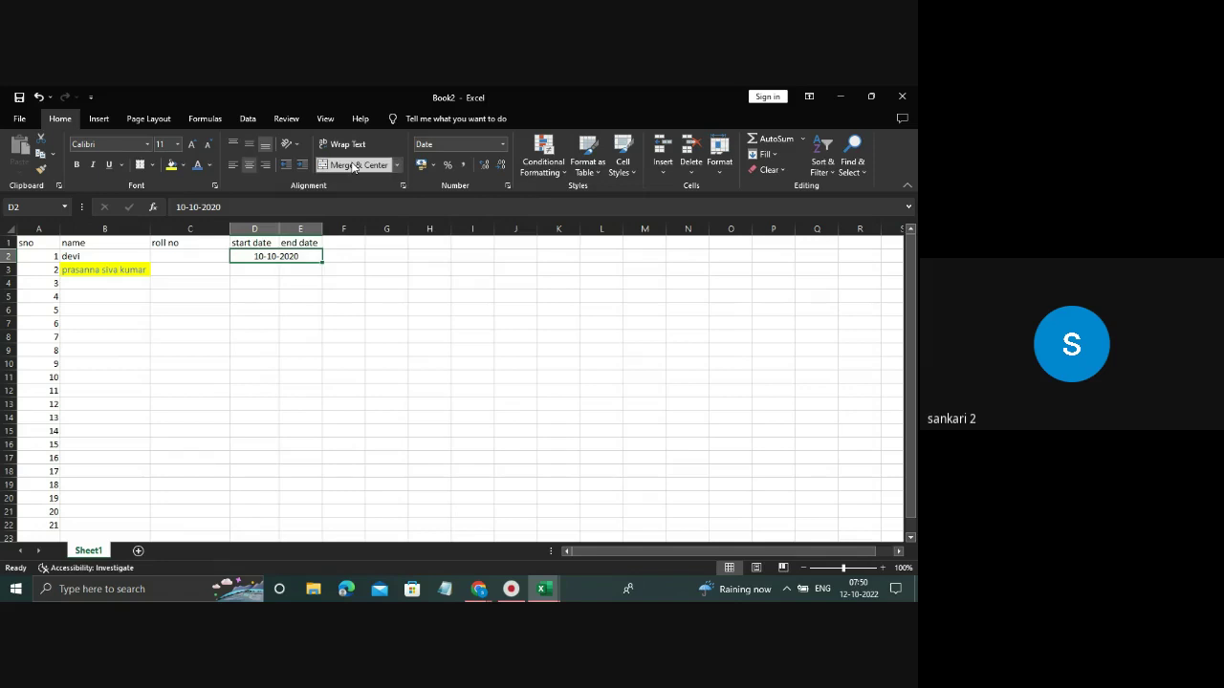